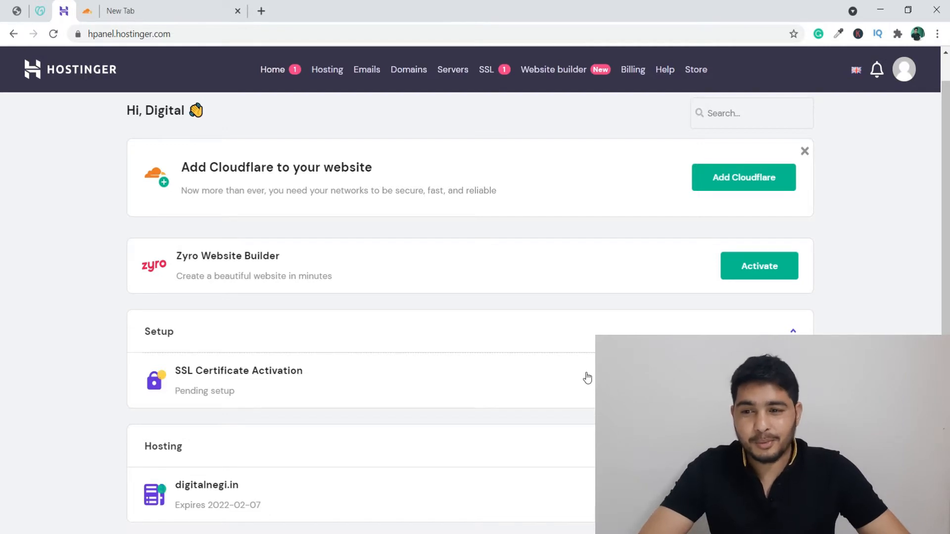
Look over the digitalnegi.in domain in the GoDaddy products list and its hosting entry on the Hostinger dashboard.
{"action": "left_click", "coordinate": [40, 11]}
{"action": "scroll", "coordinate": [212, 411], "scroll_direction": "down", "scroll_amount": 4}
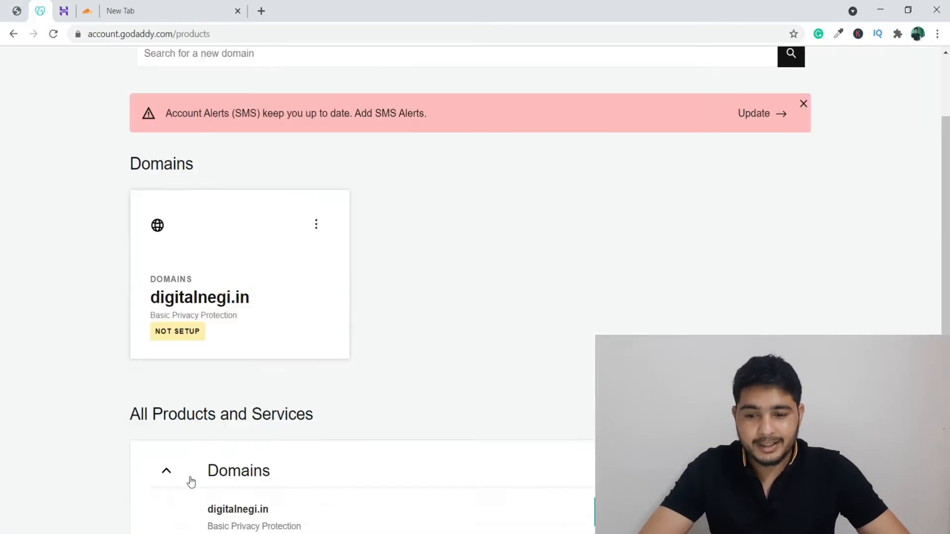
{"action": "scroll", "coordinate": [195, 248], "scroll_direction": "up", "scroll_amount": 3}
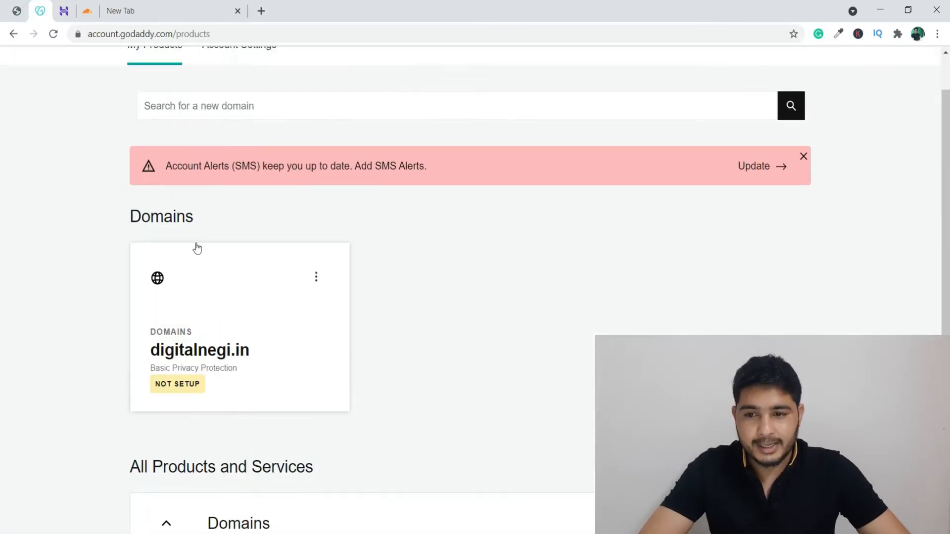
{"action": "left_click", "coordinate": [63, 9]}
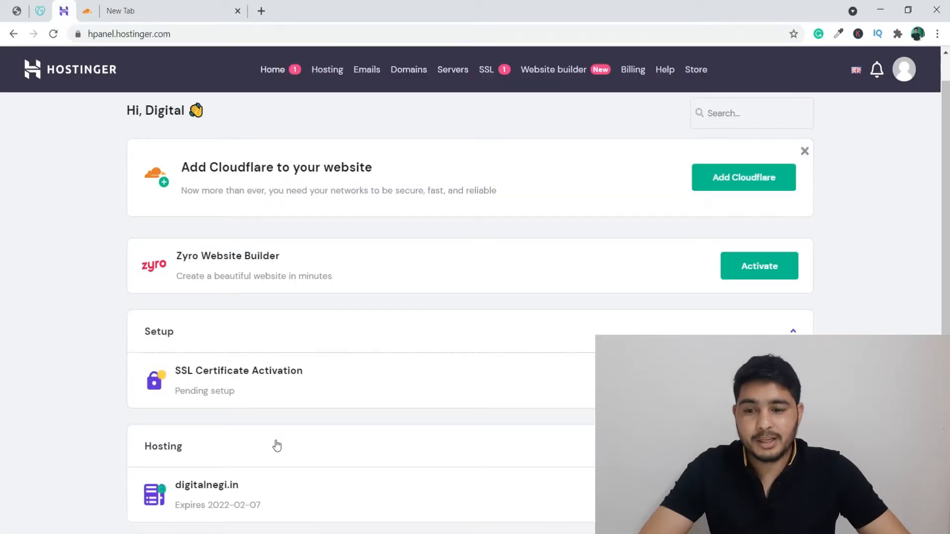
{"action": "left_click", "coordinate": [40, 11]}
{"action": "scroll", "coordinate": [166, 371], "scroll_direction": "down", "scroll_amount": 4}
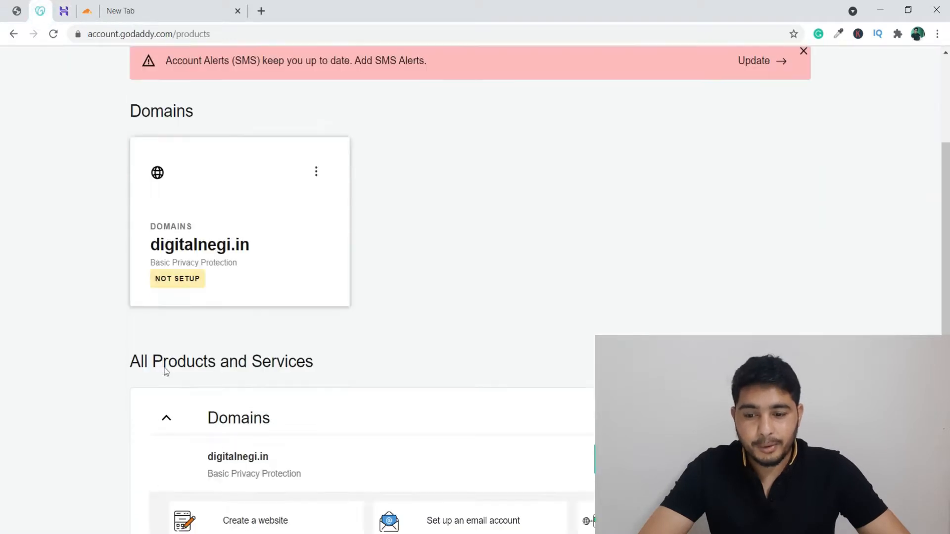
{"action": "scroll", "coordinate": [232, 231], "scroll_direction": "up", "scroll_amount": 3}
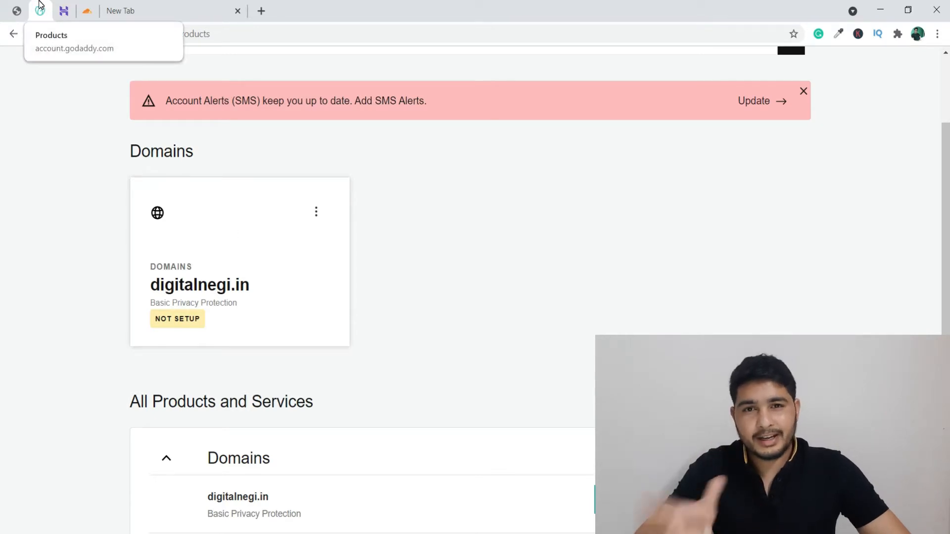
Check the connection security information of the digitalnegi.in website and close it.
{"action": "left_click", "coordinate": [12, 8]}
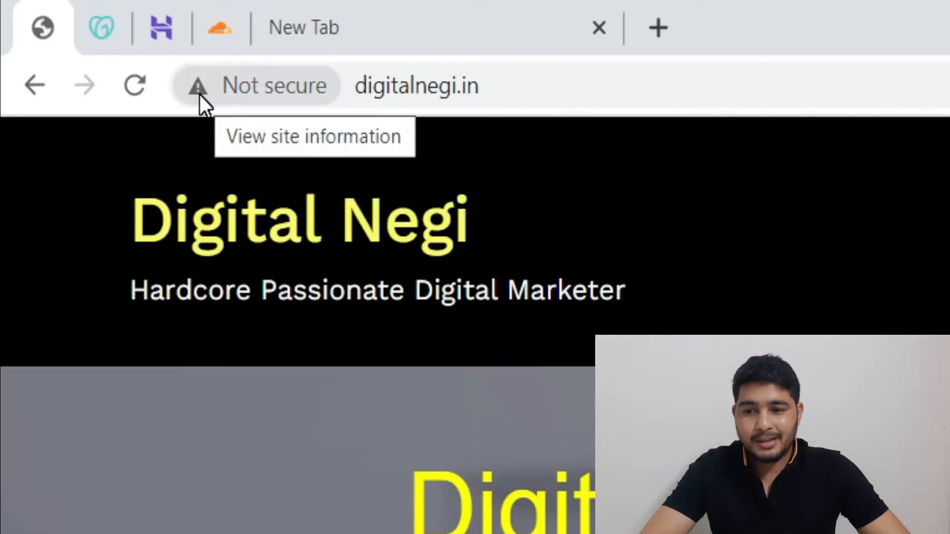
{"action": "left_click", "coordinate": [197, 84]}
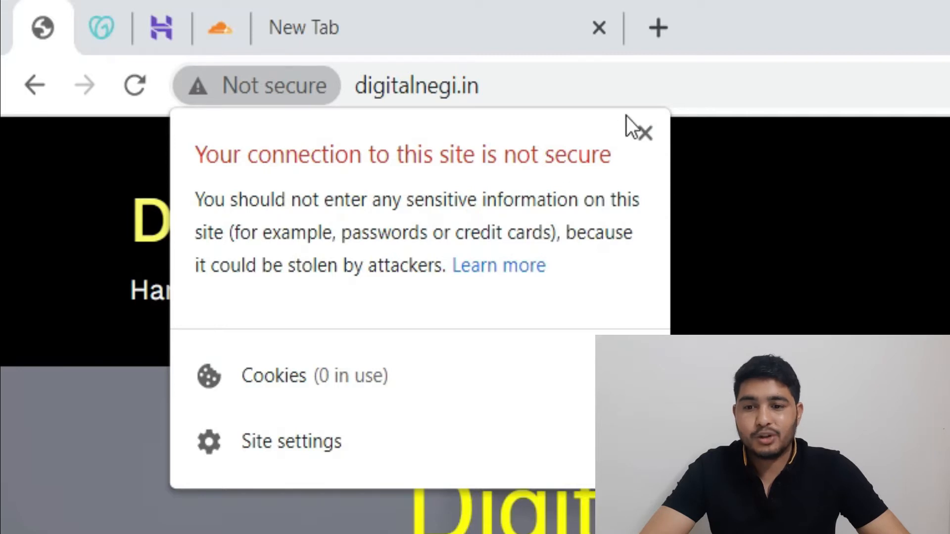
{"action": "left_click", "coordinate": [644, 131]}
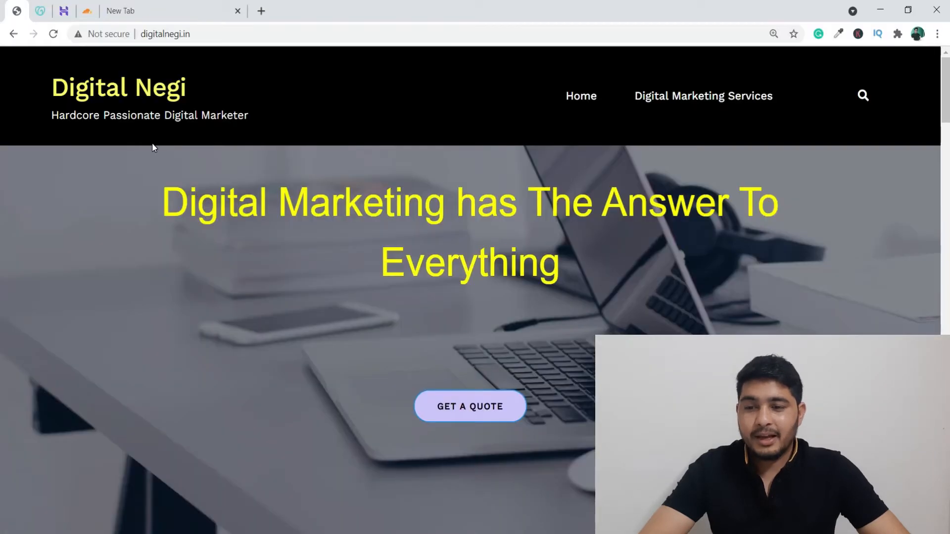
Open the cloudflare.com website in the empty browser tab.
{"action": "left_click", "coordinate": [167, 11]}
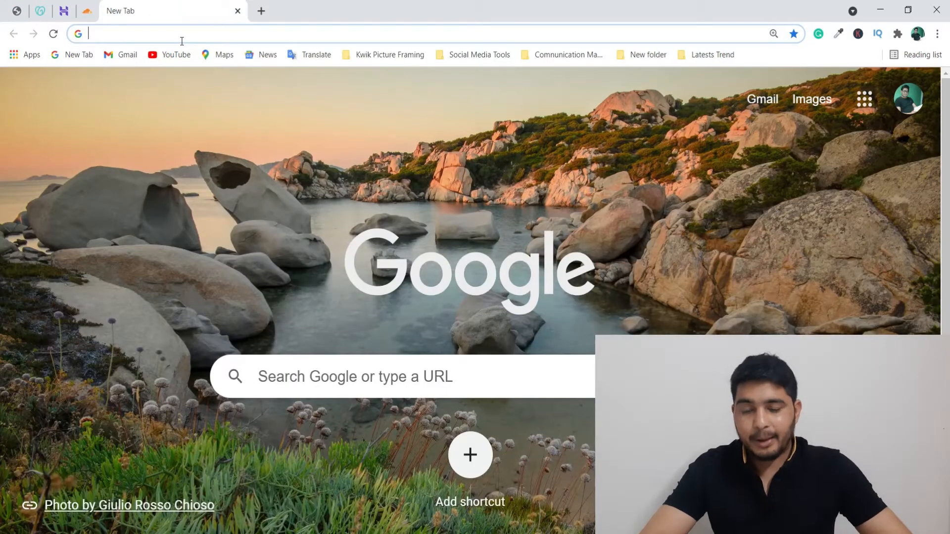
{"action": "left_click", "coordinate": [182, 41]}
{"action": "type", "text": "cloudflare.com"}
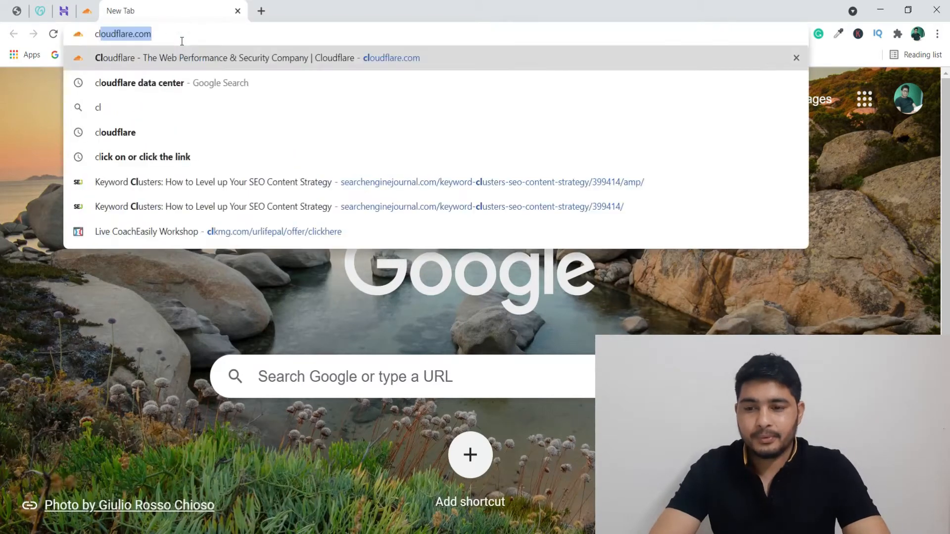
{"action": "key", "text": "Return"}
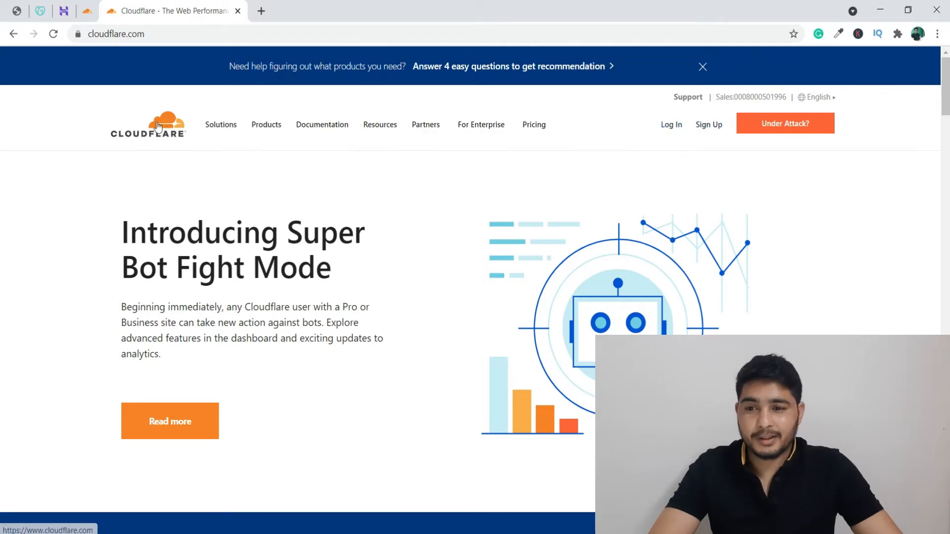
{"action": "left_click", "coordinate": [40, 11]}
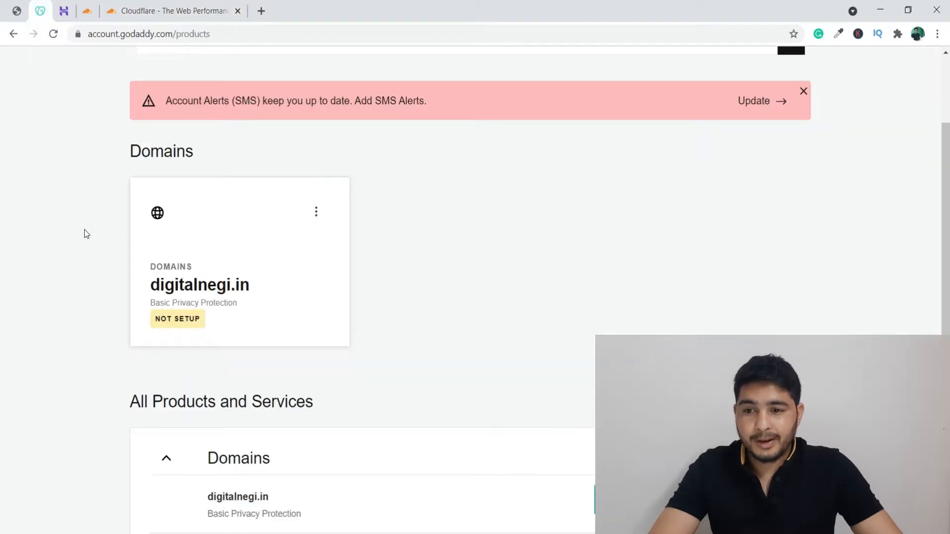
{"action": "left_click", "coordinate": [64, 11]}
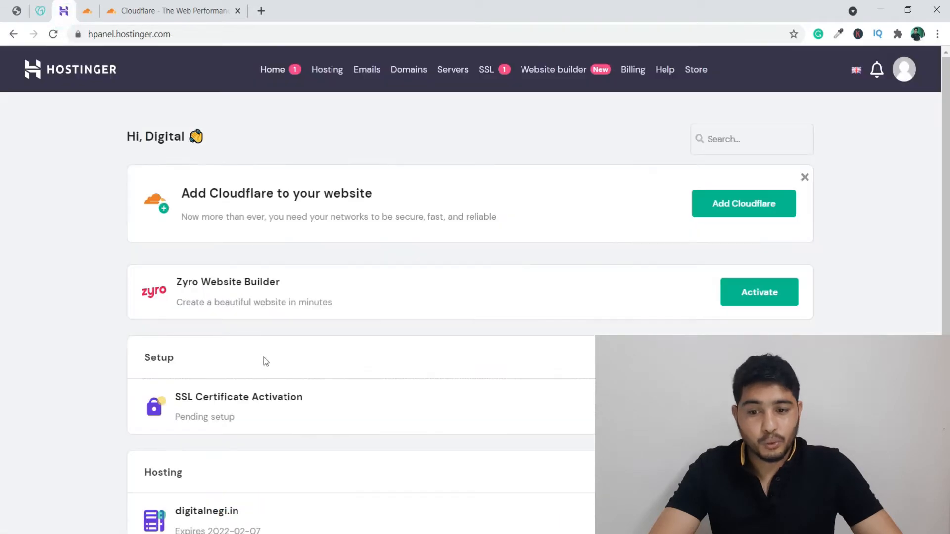
{"action": "left_click", "coordinate": [171, 10]}
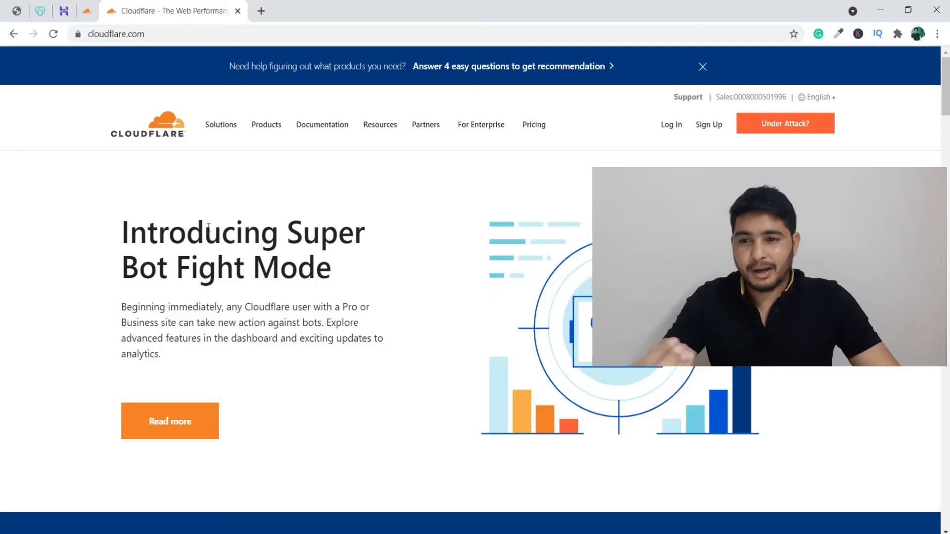
Open the management page of the digitalnegi.in hosting account in Hostinger.
{"action": "left_click", "coordinate": [64, 10]}
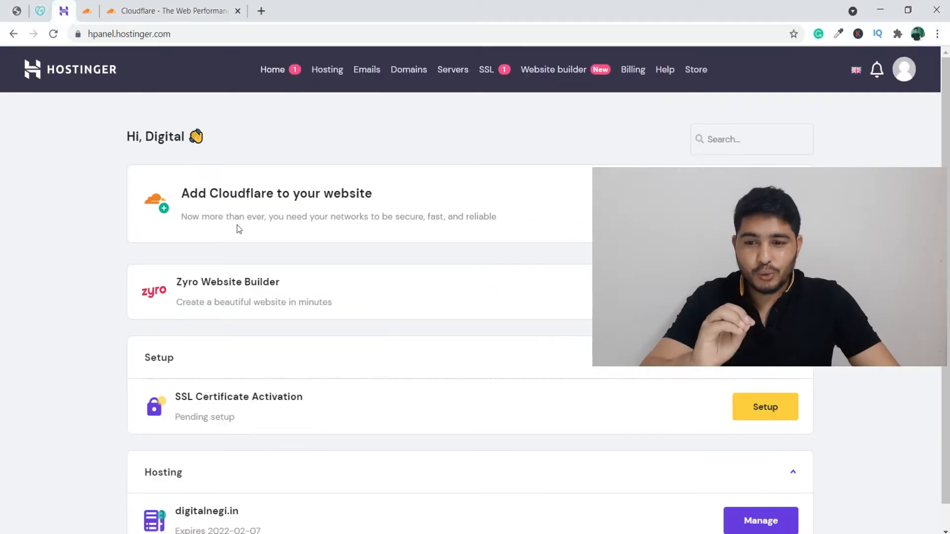
{"action": "scroll", "coordinate": [236, 225], "scroll_direction": "down", "scroll_amount": 1}
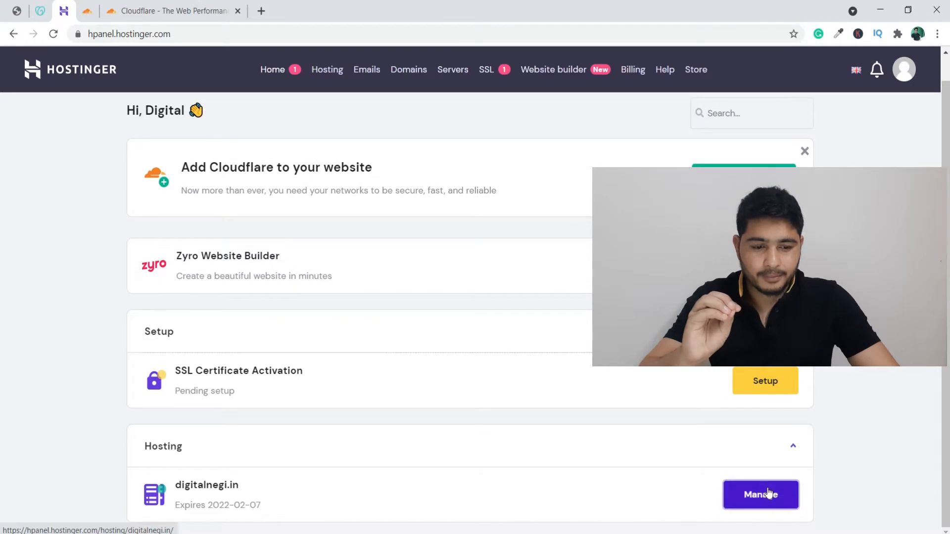
{"action": "left_click", "coordinate": [773, 504]}
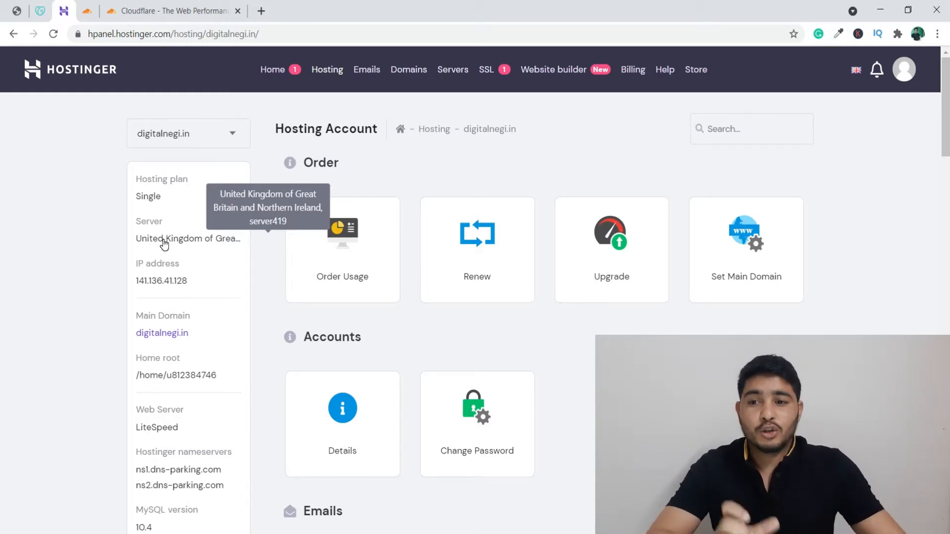
Examine the map of Cloudflare data centers in the "What is a Data Center?" article.
{"action": "left_click", "coordinate": [127, 12]}
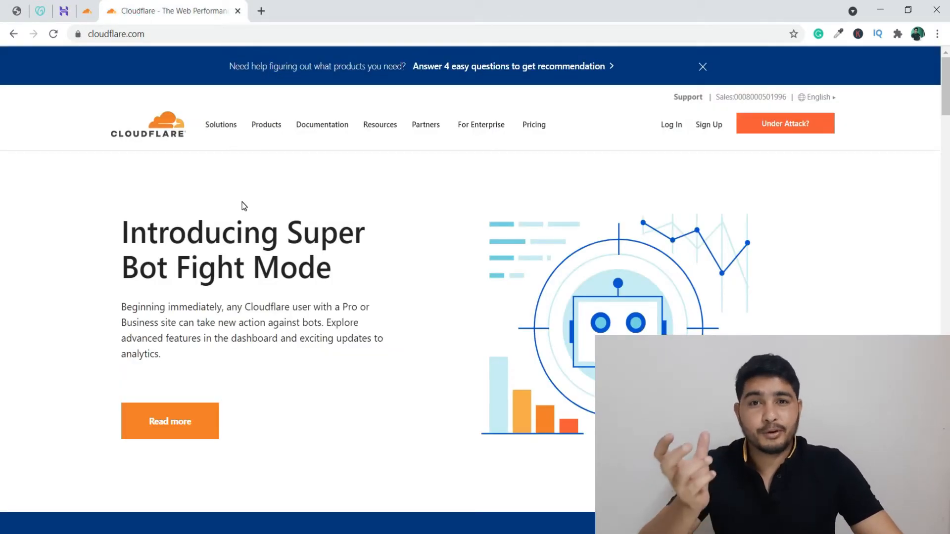
{"action": "left_click", "coordinate": [88, 10]}
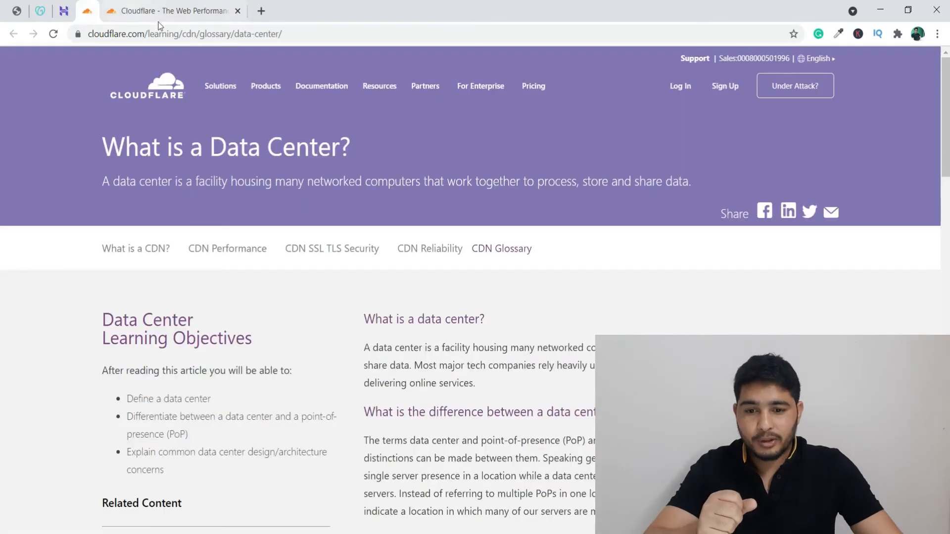
{"action": "scroll", "coordinate": [384, 262], "scroll_direction": "down", "scroll_amount": 6}
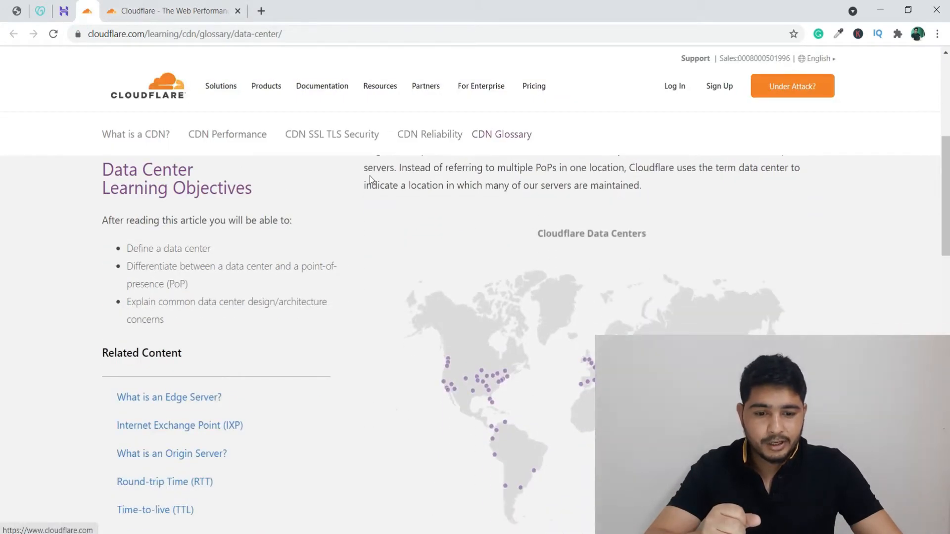
{"action": "scroll", "coordinate": [517, 283], "scroll_direction": "down", "scroll_amount": 2}
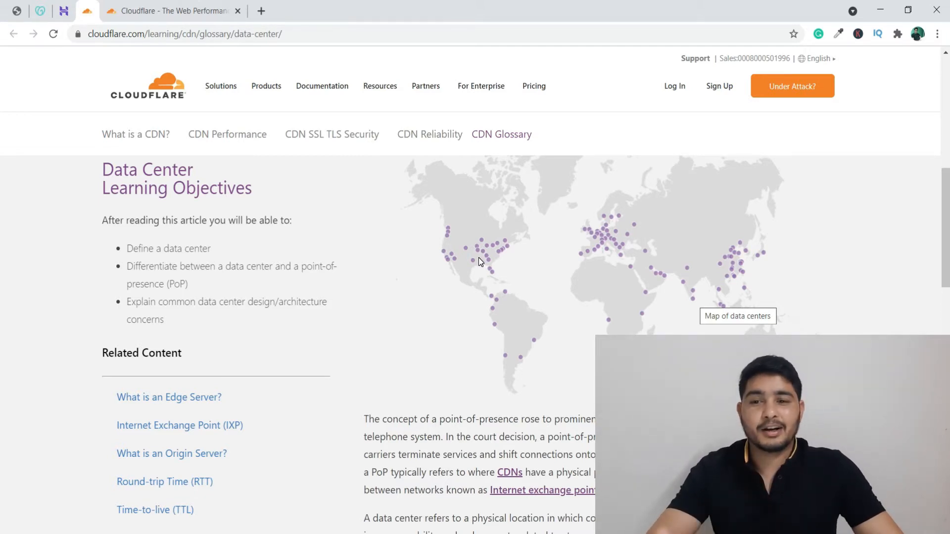
Compare the GoDaddy domain listing with the Hostinger account details and tools for digitalnegi.in.
{"action": "left_click", "coordinate": [164, 10]}
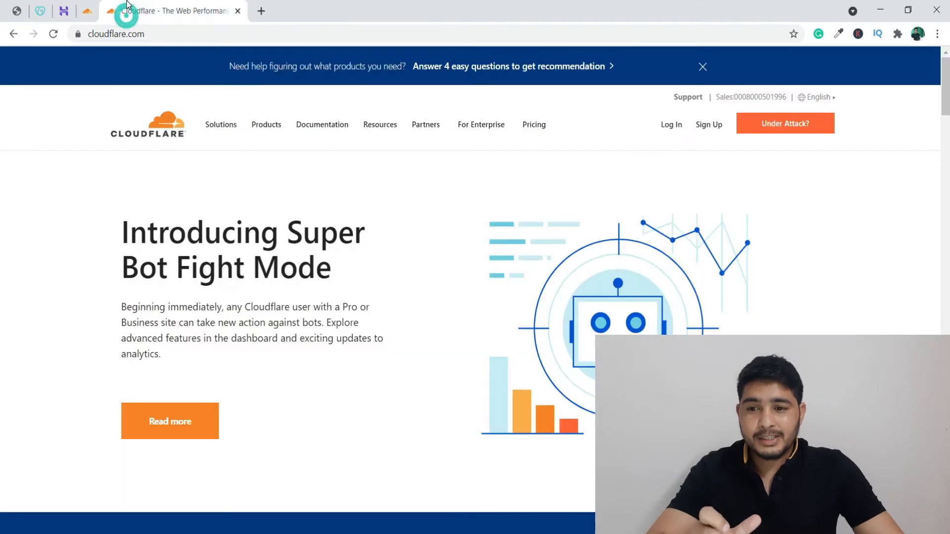
{"action": "left_click", "coordinate": [43, 6]}
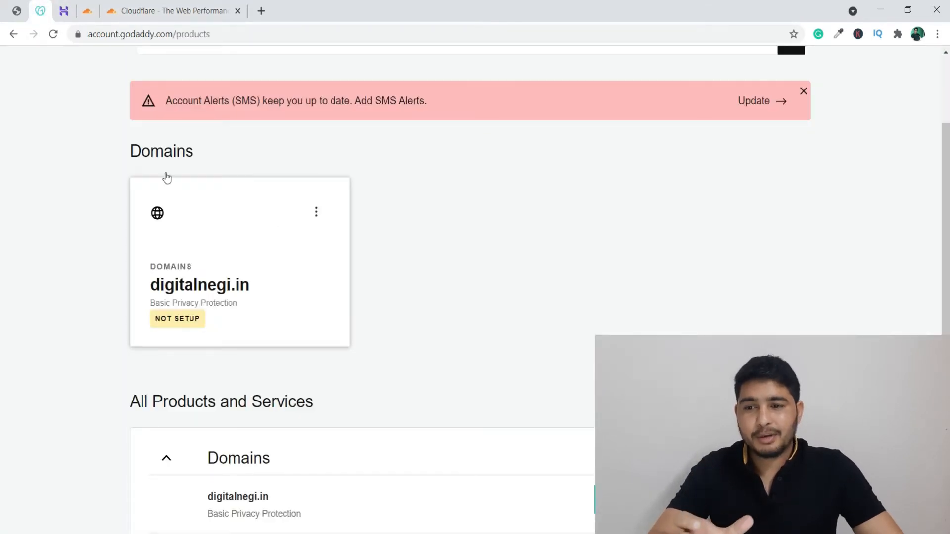
{"action": "left_click", "coordinate": [65, 12]}
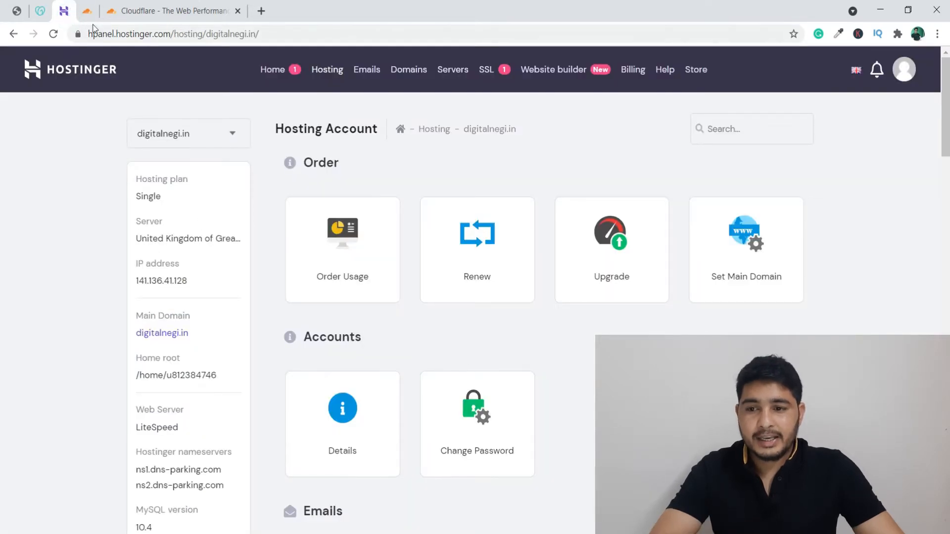
{"action": "left_click", "coordinate": [38, 11]}
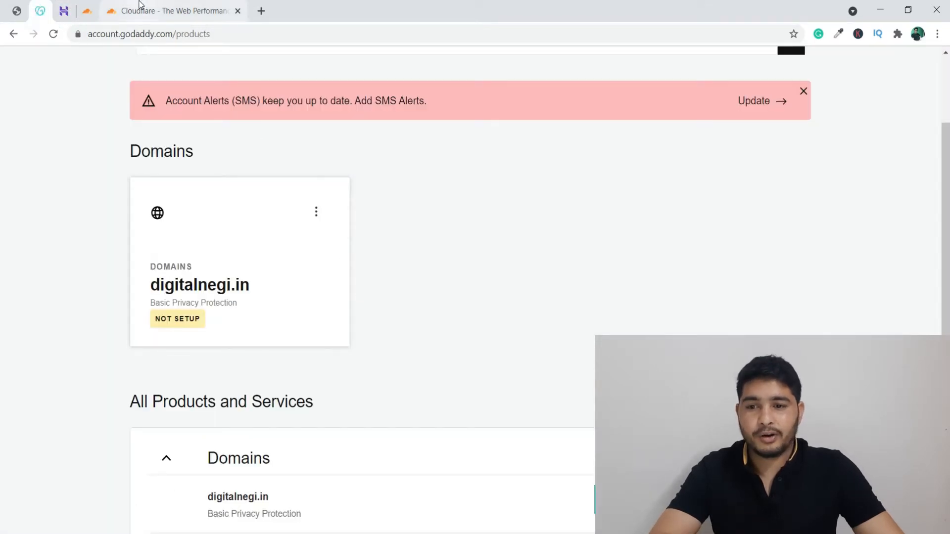
{"action": "scroll", "coordinate": [350, 289], "scroll_direction": "up", "scroll_amount": 3}
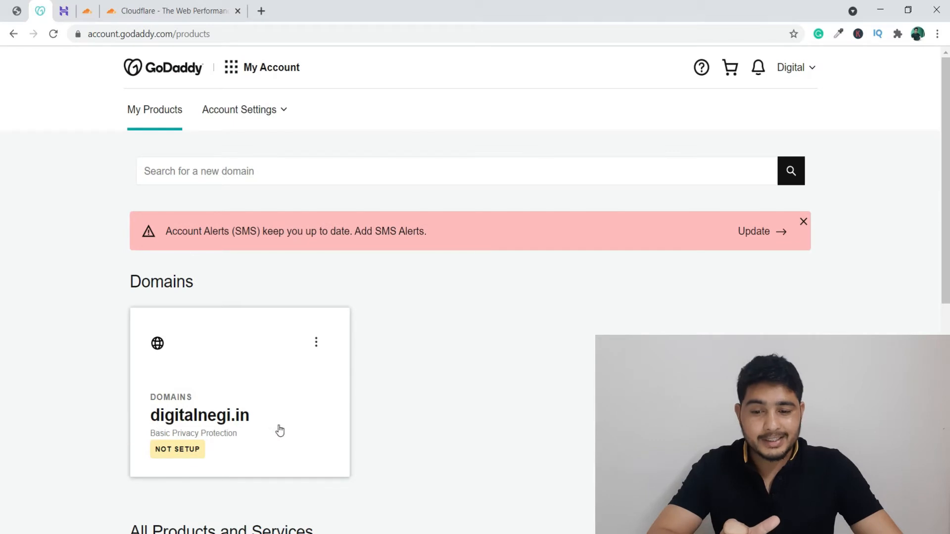
{"action": "left_click", "coordinate": [64, 11]}
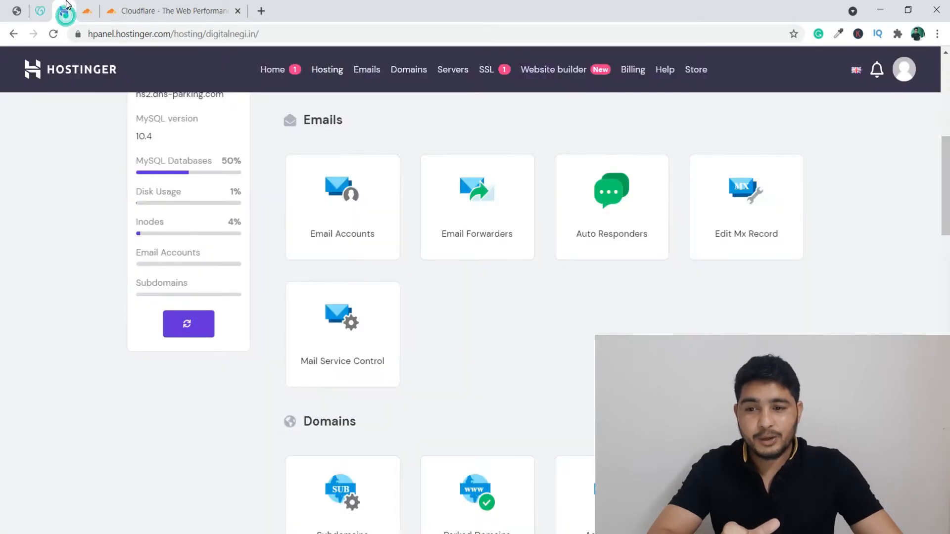
{"action": "scroll", "coordinate": [277, 297], "scroll_direction": "up", "scroll_amount": 3}
{"action": "scroll", "coordinate": [289, 311], "scroll_direction": "up", "scroll_amount": 5}
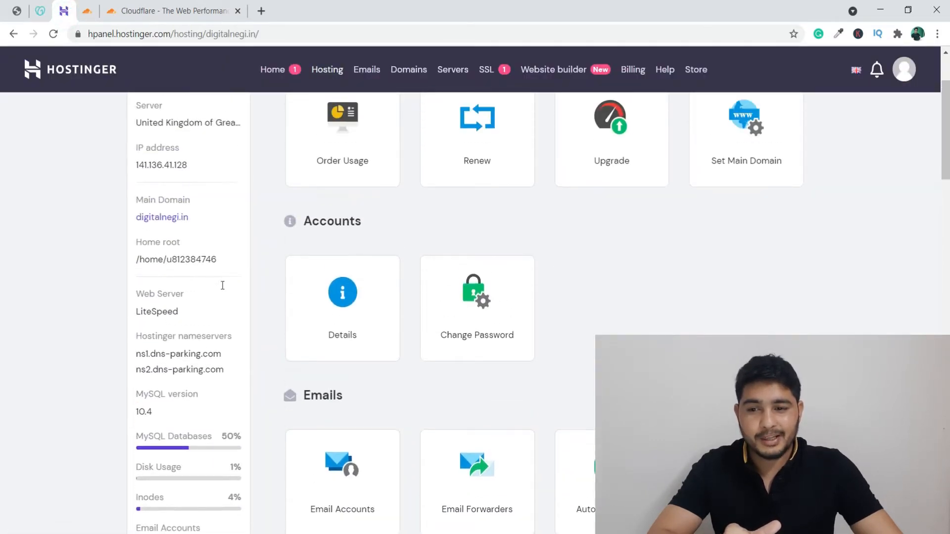
{"action": "left_click", "coordinate": [40, 11]}
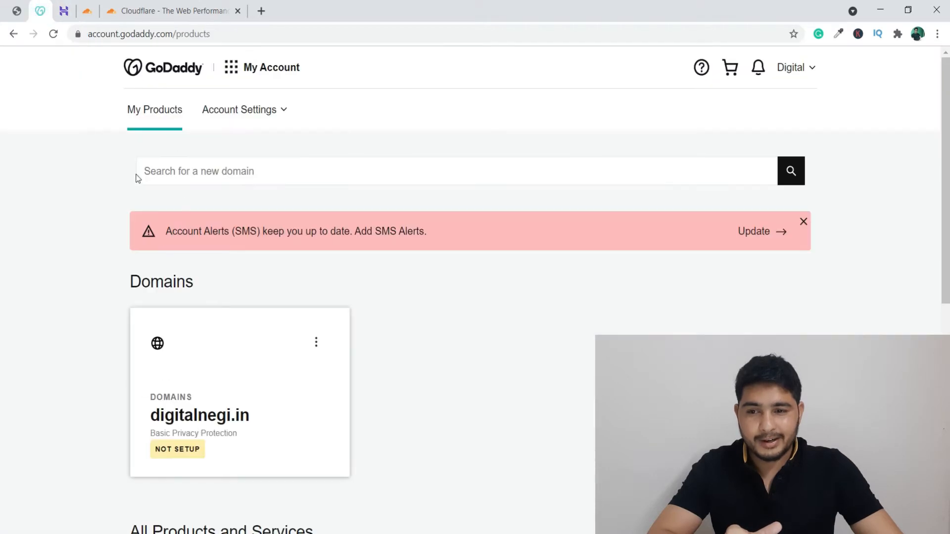
{"action": "left_click", "coordinate": [63, 11]}
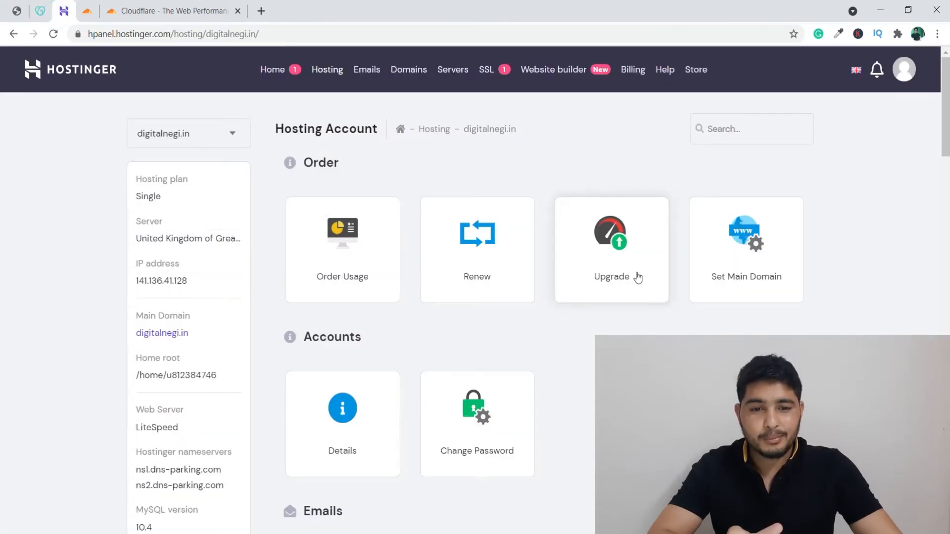
{"action": "scroll", "coordinate": [371, 399], "scroll_direction": "down", "scroll_amount": 15}
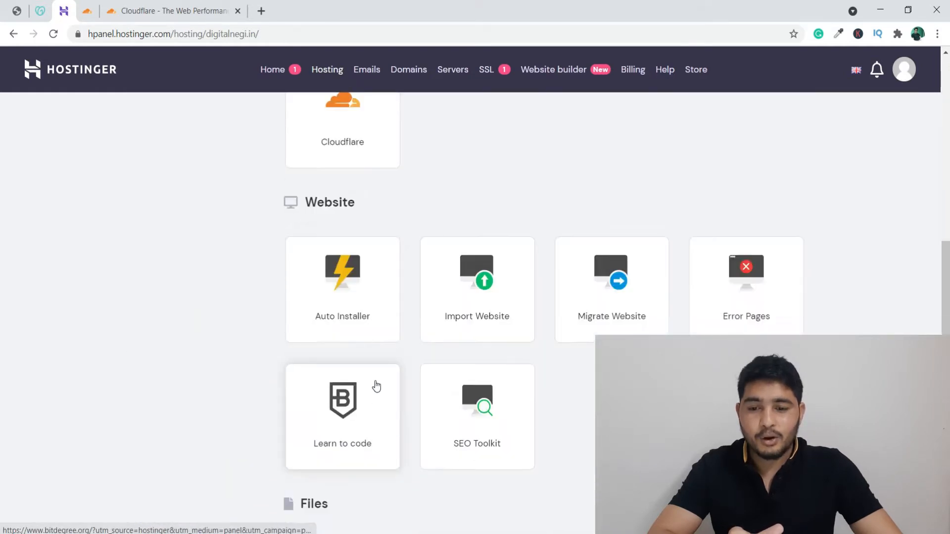
{"action": "scroll", "coordinate": [375, 386], "scroll_direction": "up", "scroll_amount": 11}
Revisit the digitalnegi.in site and the GoDaddy products page, and return to the Cloudflare homepage.
{"action": "left_click", "coordinate": [19, 8]}
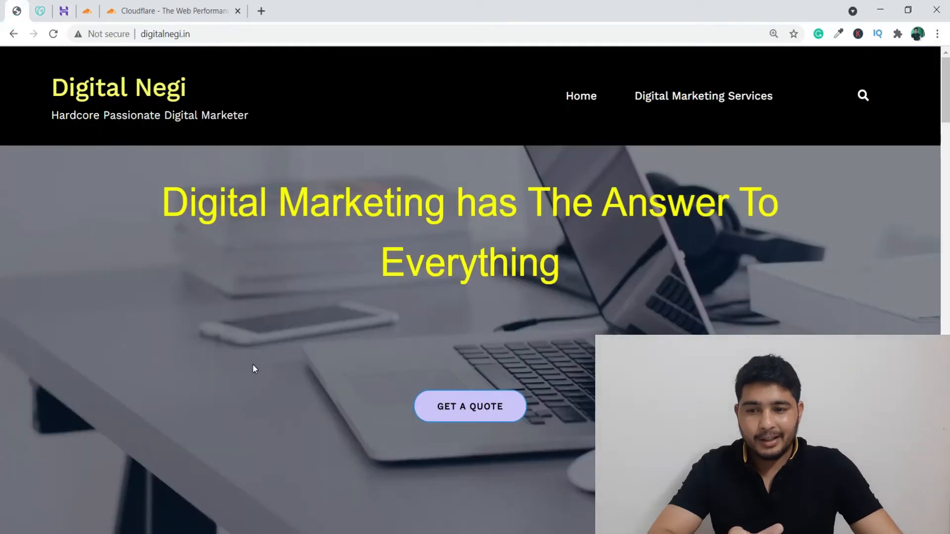
{"action": "key", "text": "ctrl+Tab"}
{"action": "left_click", "coordinate": [128, 14]}
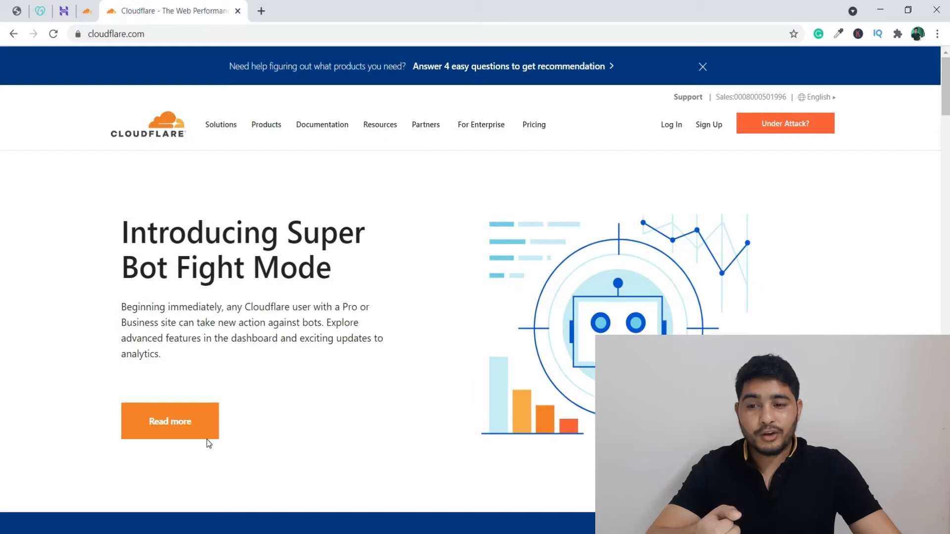
{"action": "left_click", "coordinate": [40, 13]}
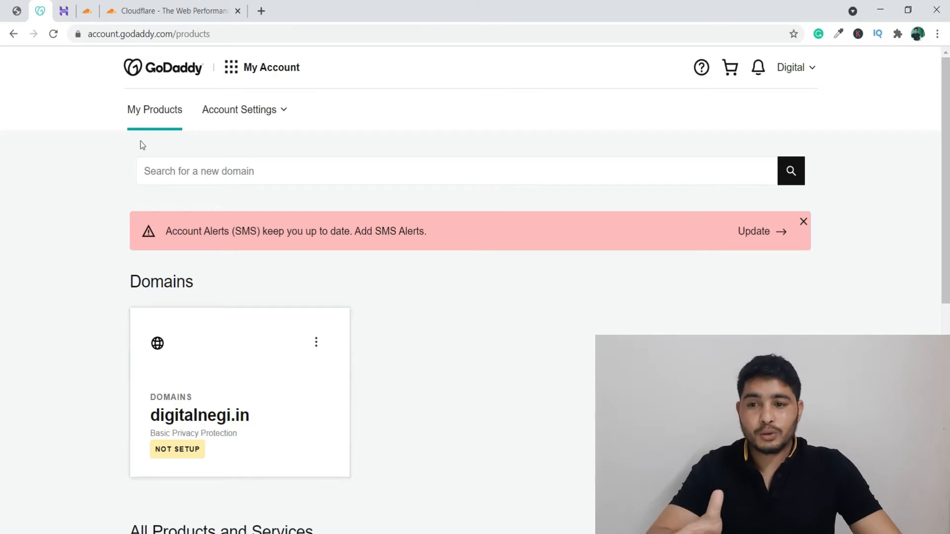
{"action": "left_click", "coordinate": [139, 11]}
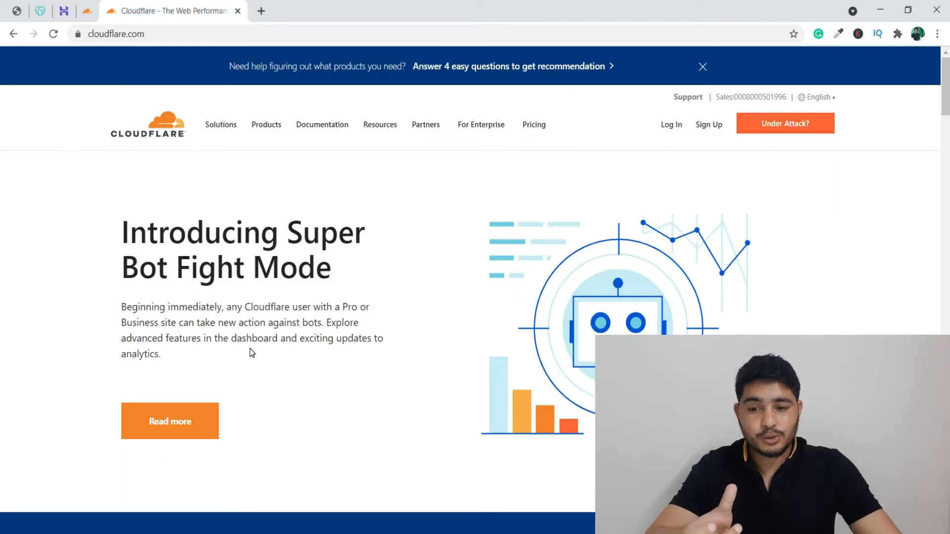
Revisit the Hostinger account, close the Cloudflare data center article and return to the Cloudflare homepage.
{"action": "left_click", "coordinate": [63, 11]}
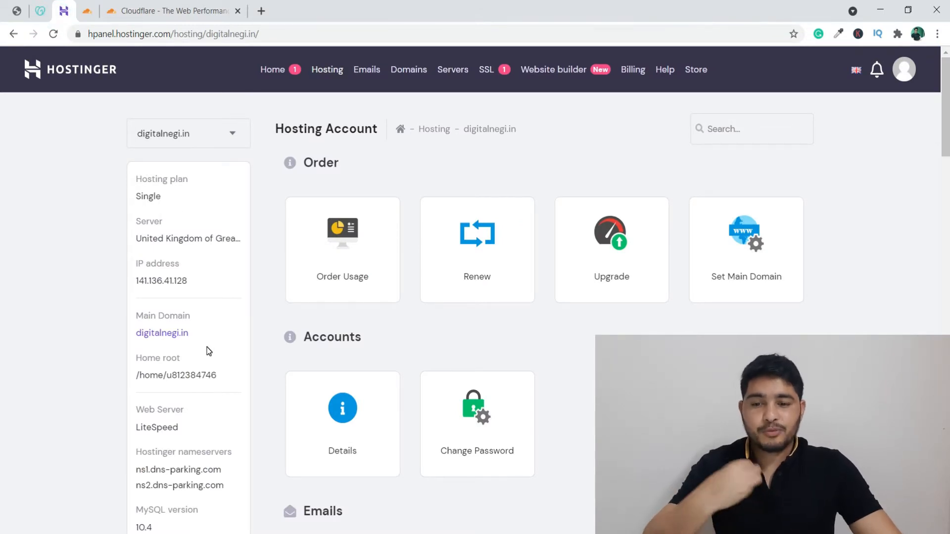
{"action": "left_click", "coordinate": [165, 11]}
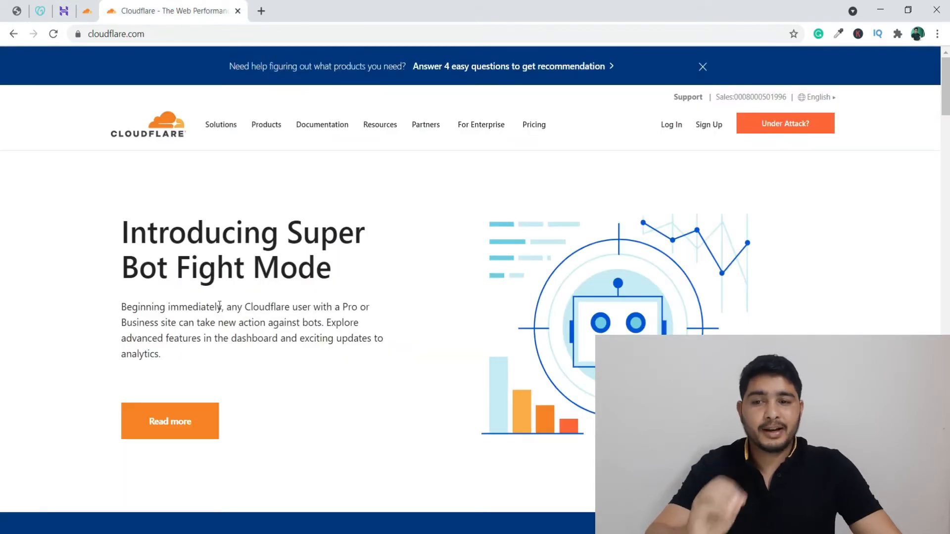
{"action": "left_click", "coordinate": [40, 11]}
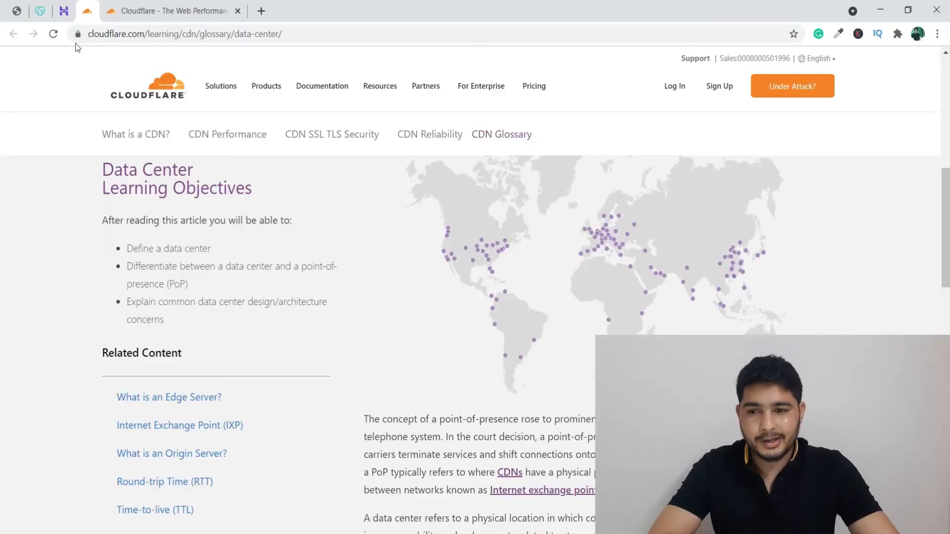
{"action": "key", "text": "ctrl+w"}
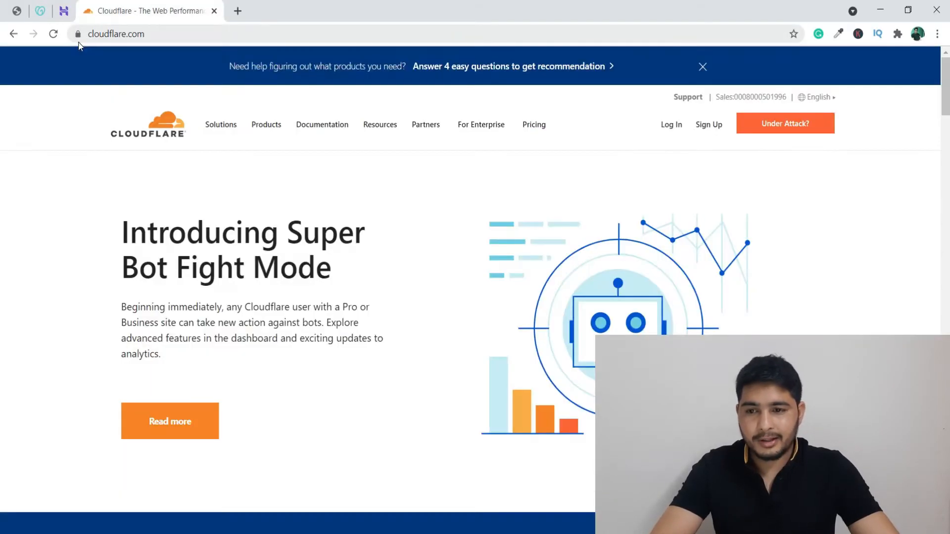
{"action": "left_click", "coordinate": [69, 8]}
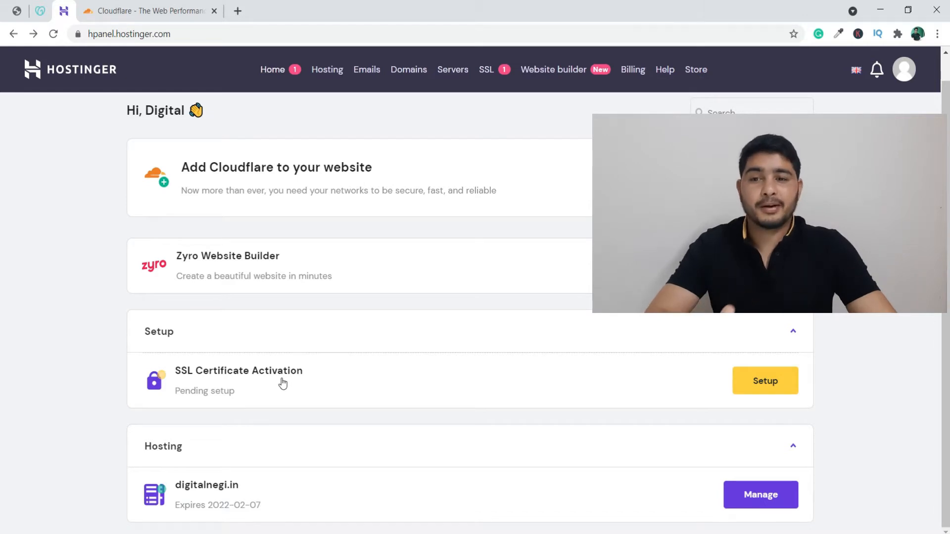
{"action": "left_click", "coordinate": [149, 10]}
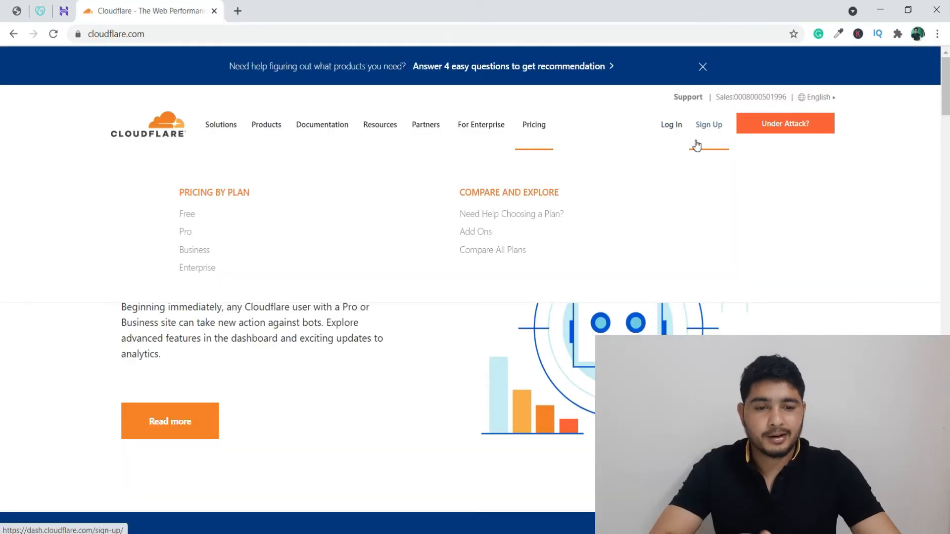
Log in to the Cloudflare dashboard with the account's e-mail and password.
{"action": "left_click", "coordinate": [697, 145]}
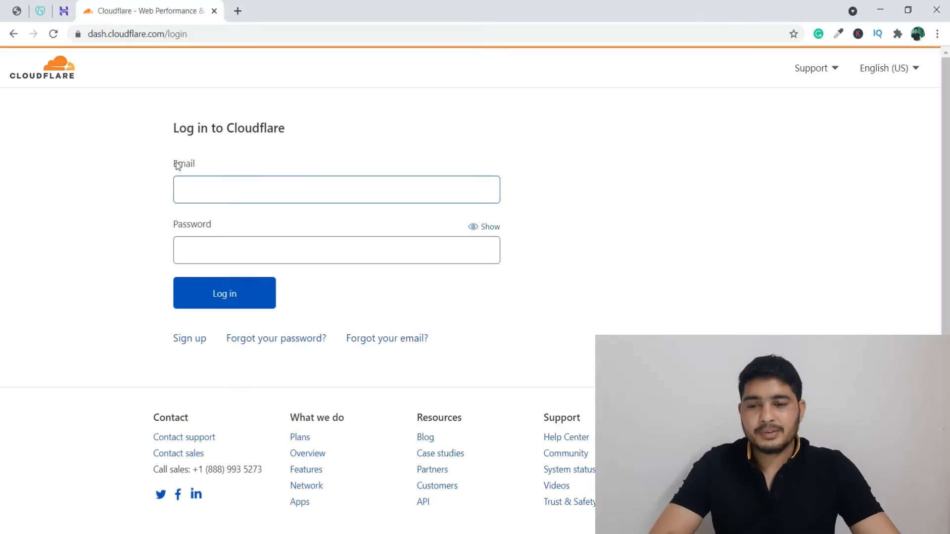
{"action": "left_click", "coordinate": [284, 189]}
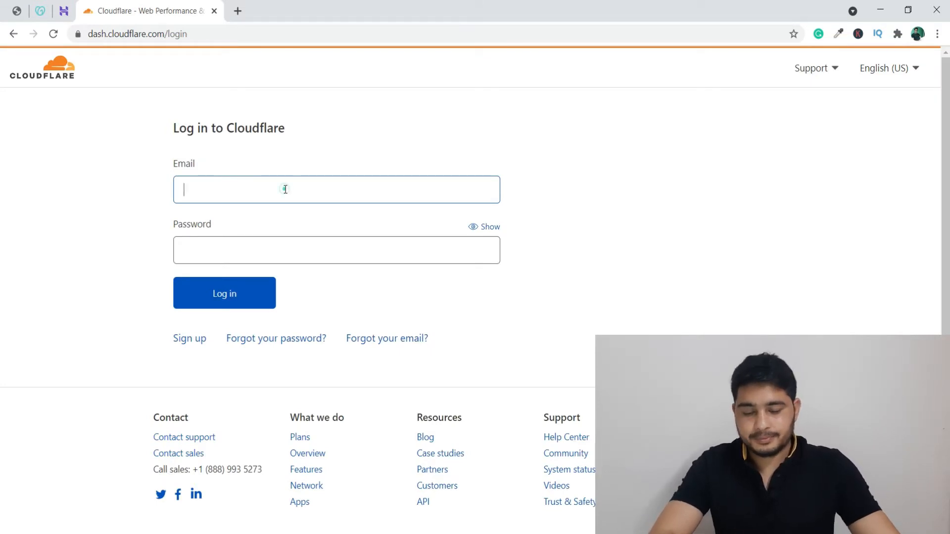
{"action": "left_click", "coordinate": [270, 390]}
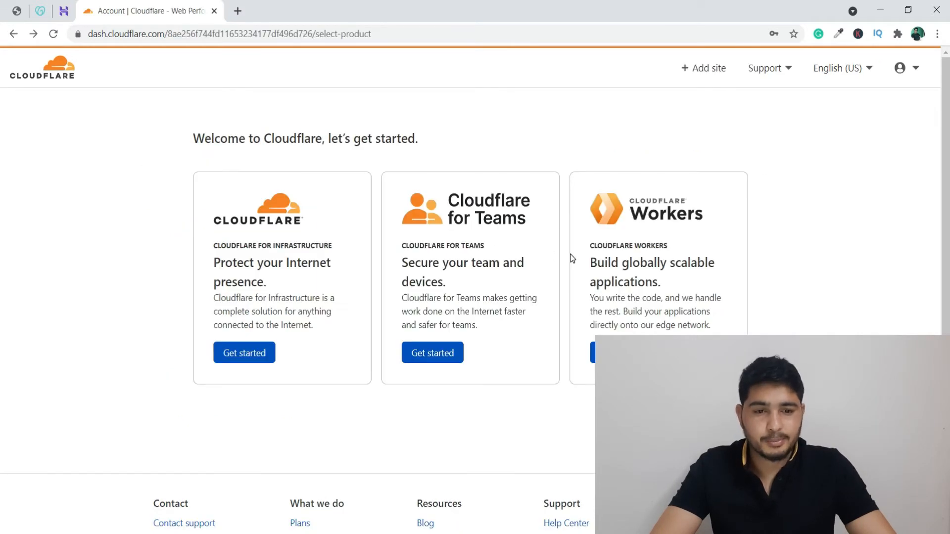
Add the site digitalnegi.in to Cloudflare and continue with the Free plan.
{"action": "left_click", "coordinate": [701, 74]}
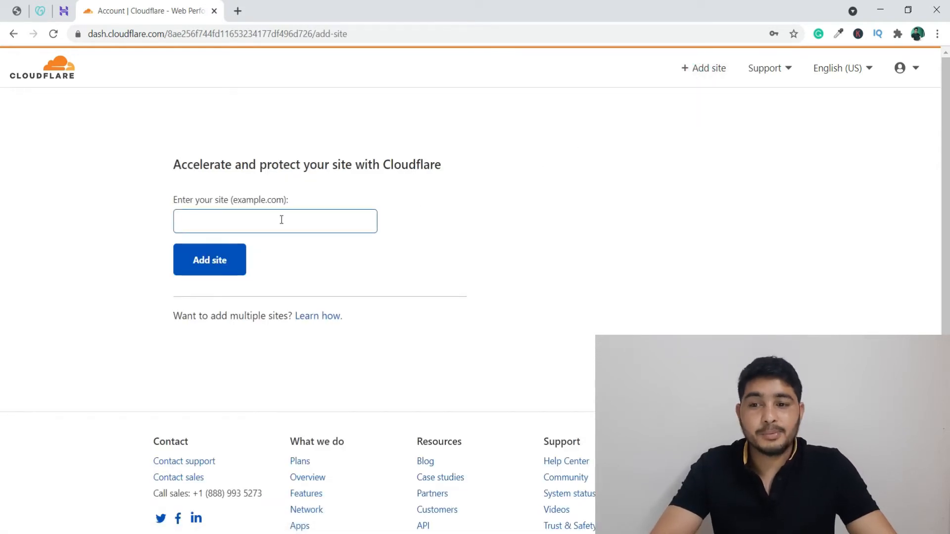
{"action": "type", "text": "digitalnegi.in"}
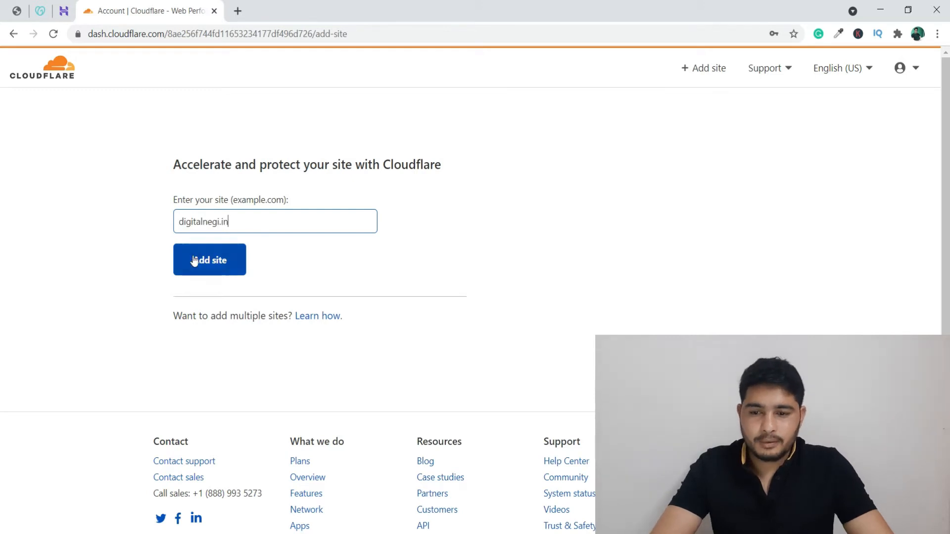
{"action": "left_click", "coordinate": [227, 255]}
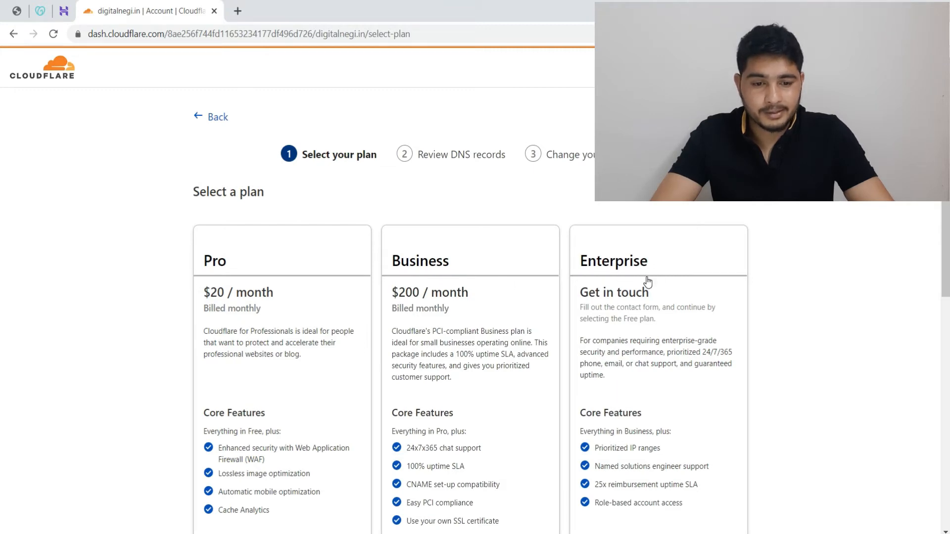
{"action": "scroll", "coordinate": [638, 292], "scroll_direction": "down", "scroll_amount": 5}
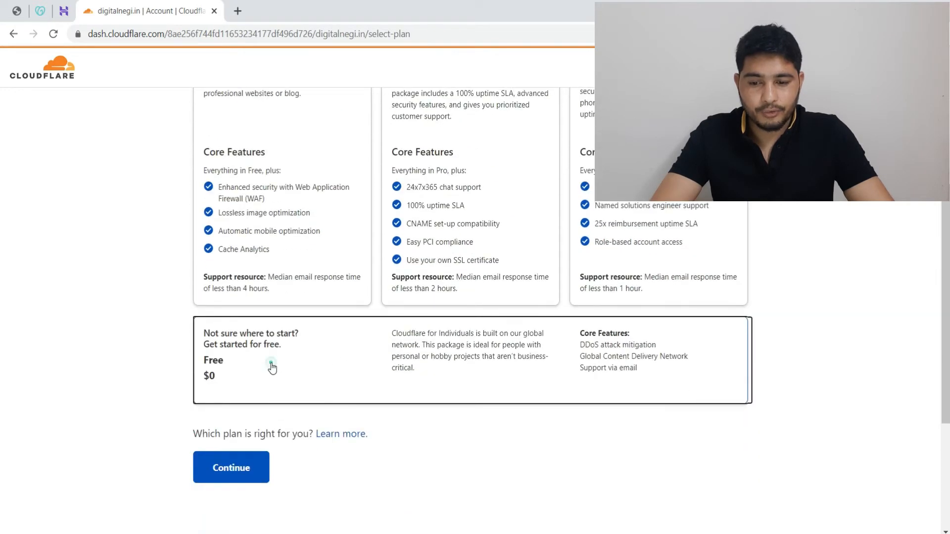
{"action": "left_click", "coordinate": [235, 469]}
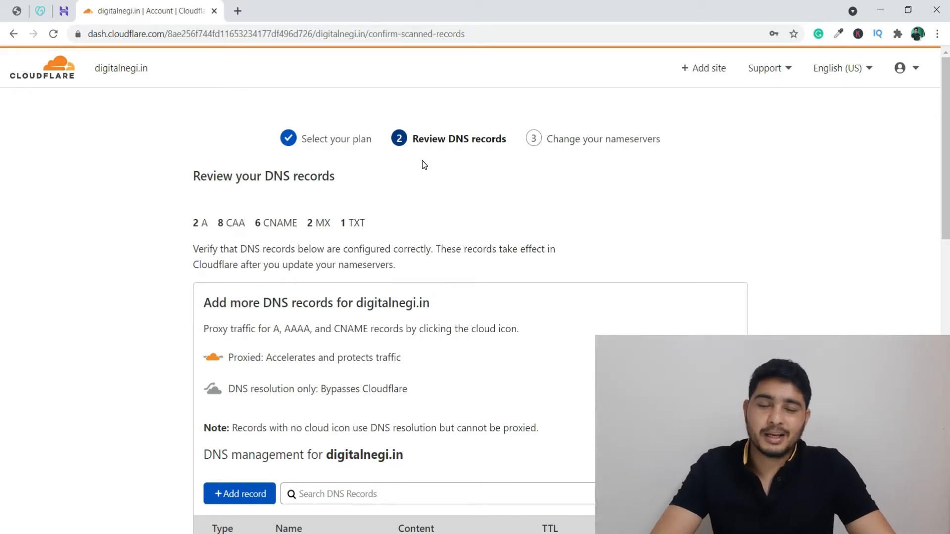
Review the scanned DNS records of digitalnegi.in and their proxy status, checking the IP address against the Hostinger account.
{"action": "scroll", "coordinate": [384, 258], "scroll_direction": "down", "scroll_amount": 5}
{"action": "scroll", "coordinate": [257, 272], "scroll_direction": "down", "scroll_amount": 1}
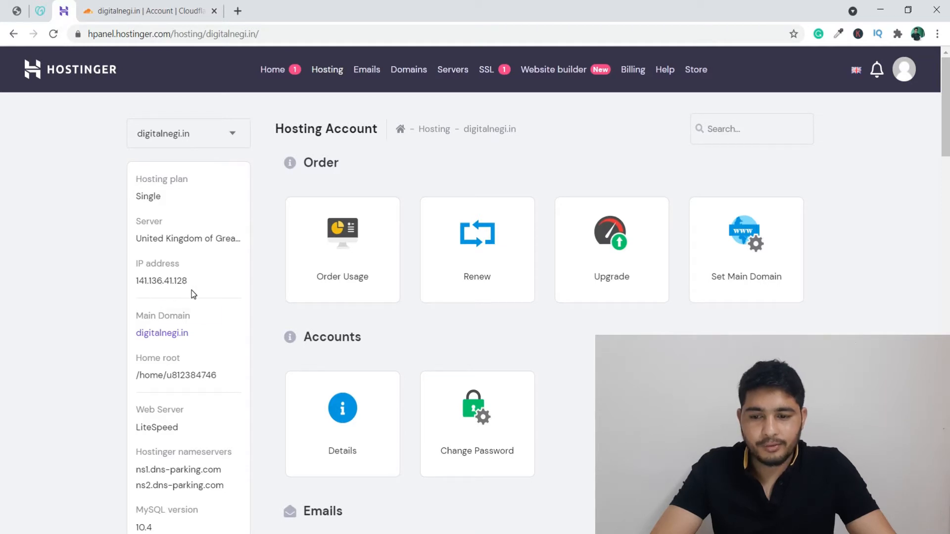
{"action": "left_click", "coordinate": [147, 9]}
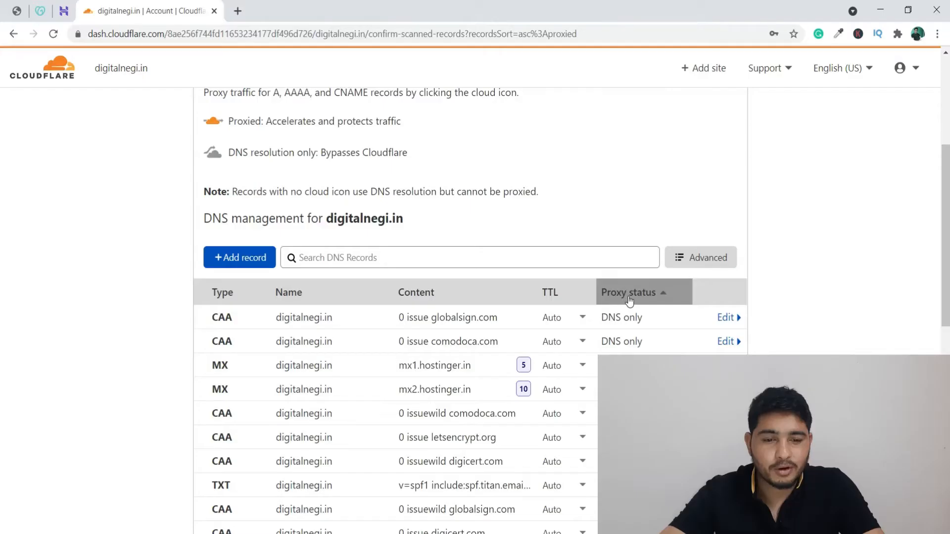
{"action": "scroll", "coordinate": [628, 302], "scroll_direction": "down", "scroll_amount": 4}
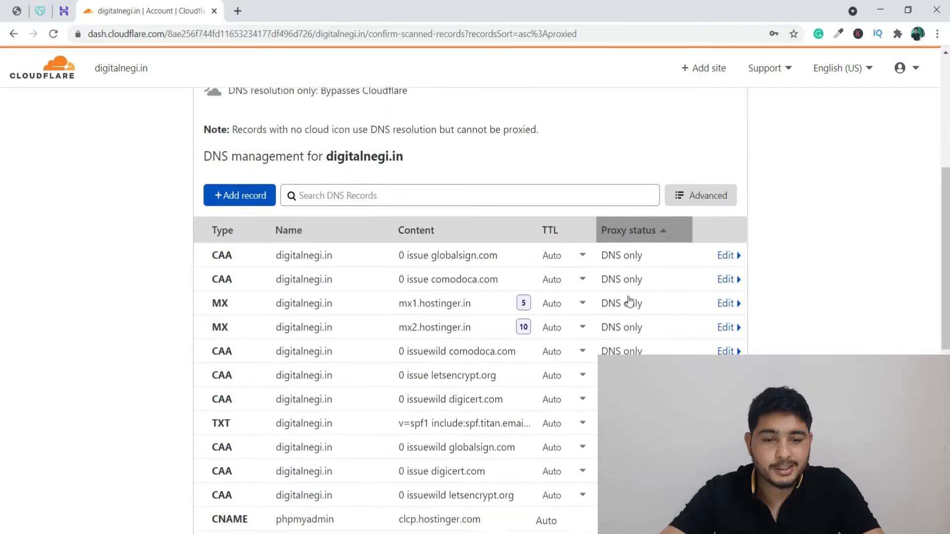
{"action": "scroll", "coordinate": [630, 303], "scroll_direction": "down", "scroll_amount": 3}
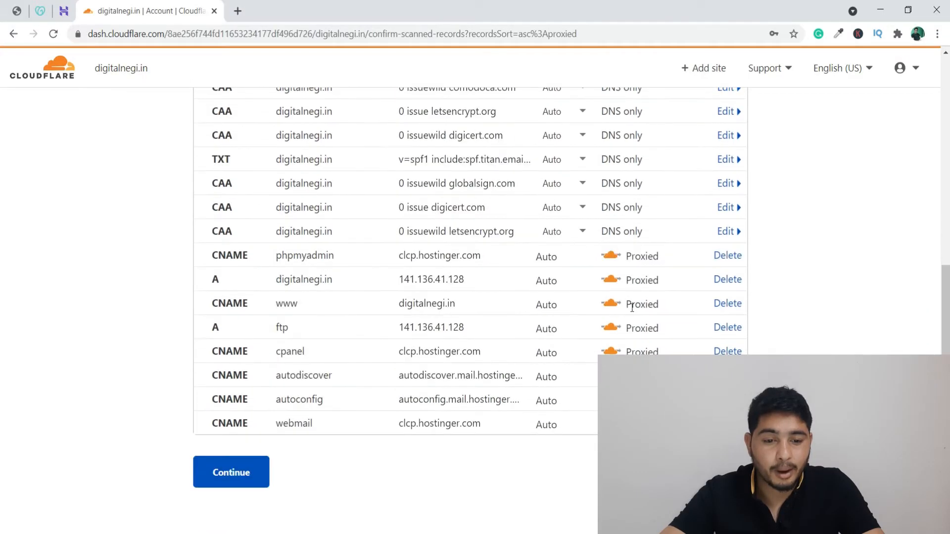
Turn the proxy of the phpmyadmin CNAME record off and on again, and continue to the nameserver instructions.
{"action": "left_click", "coordinate": [613, 256]}
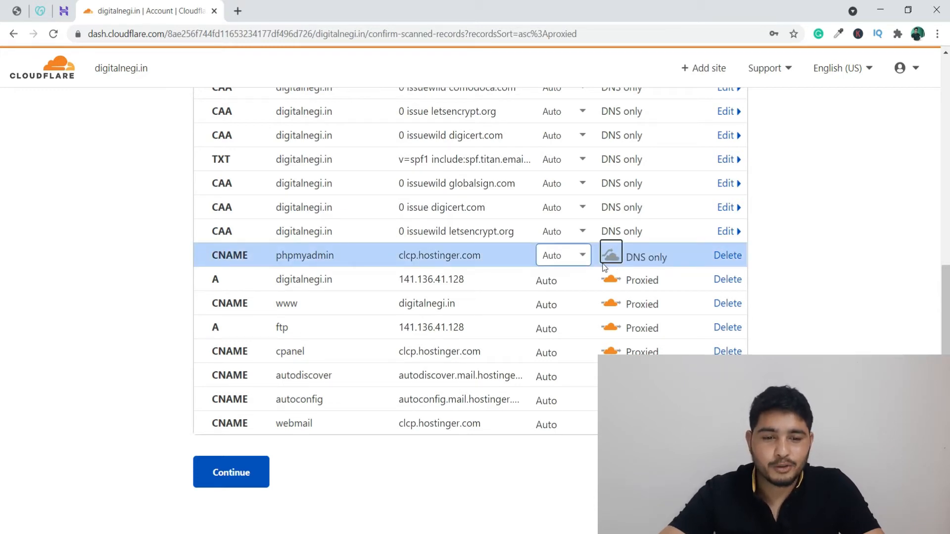
{"action": "left_click", "coordinate": [618, 257]}
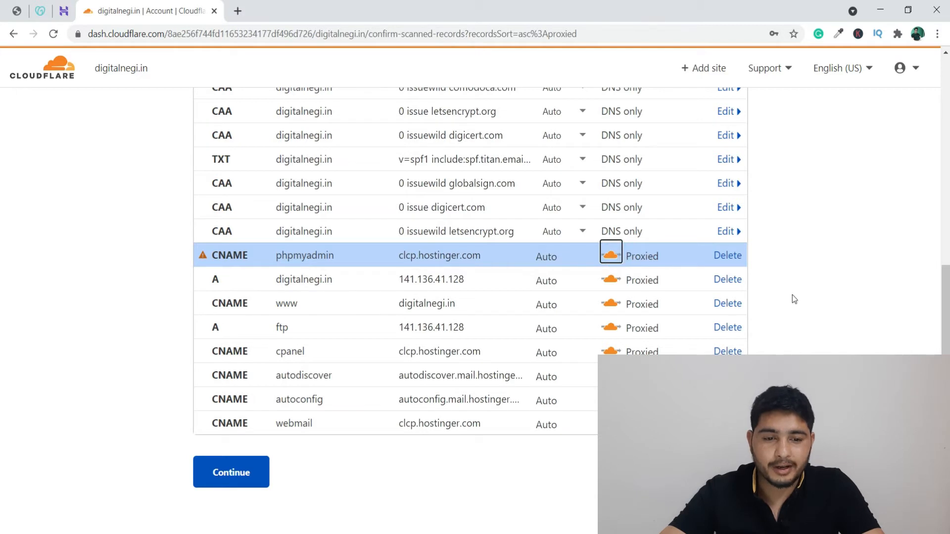
{"action": "left_click", "coordinate": [248, 477]}
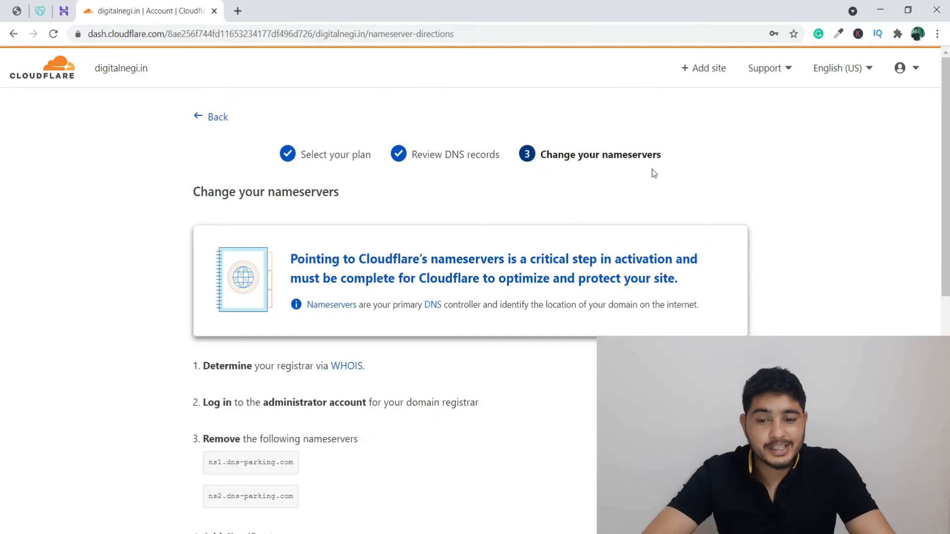
Look up the GoDaddy domain listing and the Hostinger nameservers of the digitalnegi.in hosting account.
{"action": "left_click", "coordinate": [40, 11]}
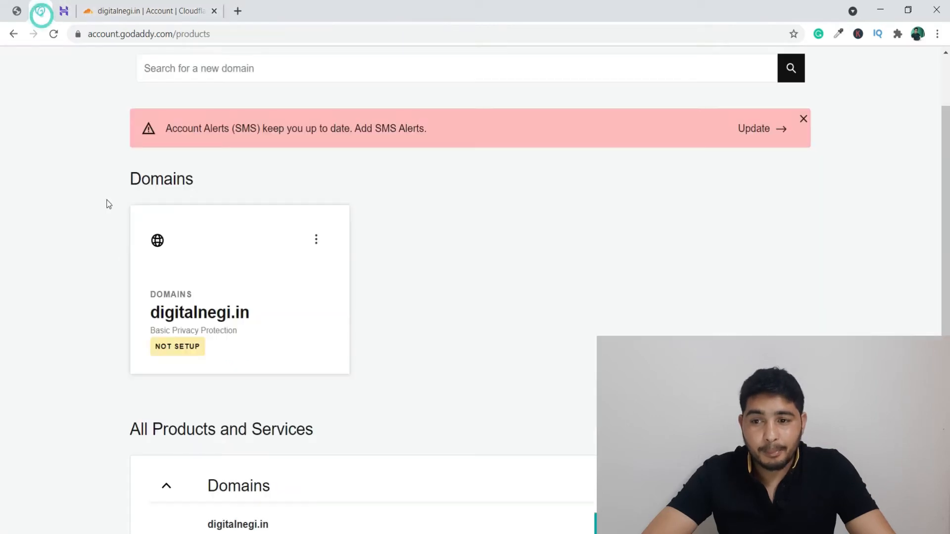
{"action": "left_click", "coordinate": [60, 8]}
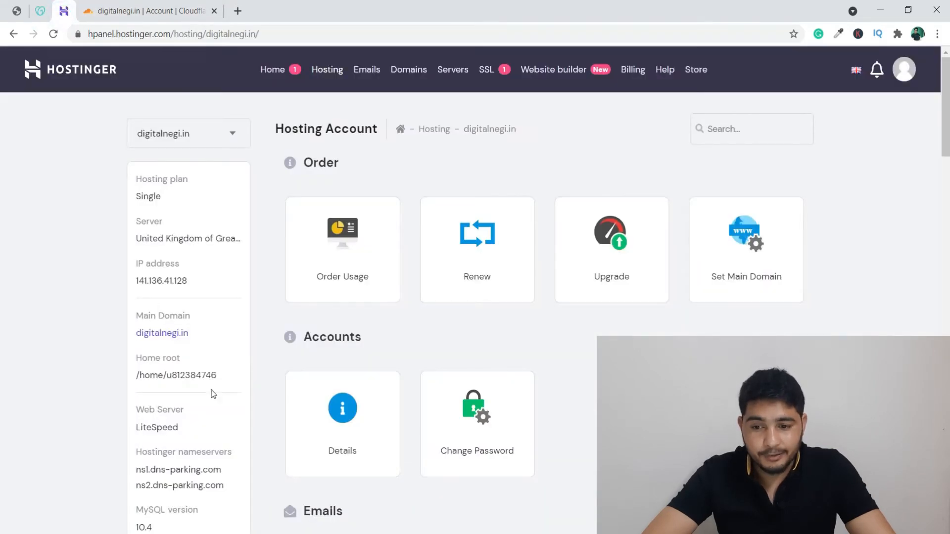
{"action": "scroll", "coordinate": [149, 396], "scroll_direction": "down", "scroll_amount": 2}
{"action": "left_click_drag", "start_coordinate": [142, 404], "coordinate": [233, 421]}
Open the DNS management of digitalnegi.in in GoDaddy and compare its nameservers with those in Hostinger.
{"action": "left_click", "coordinate": [47, 13]}
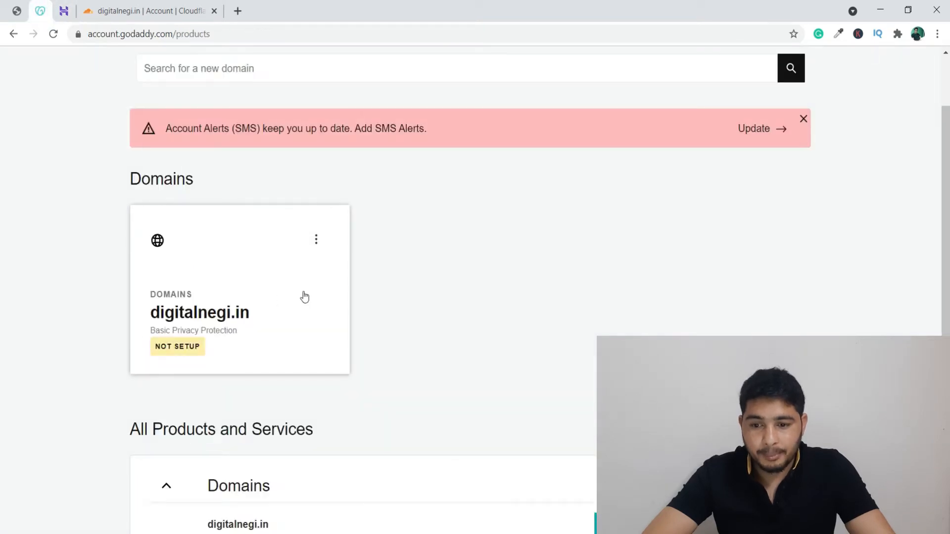
{"action": "left_click", "coordinate": [316, 238]}
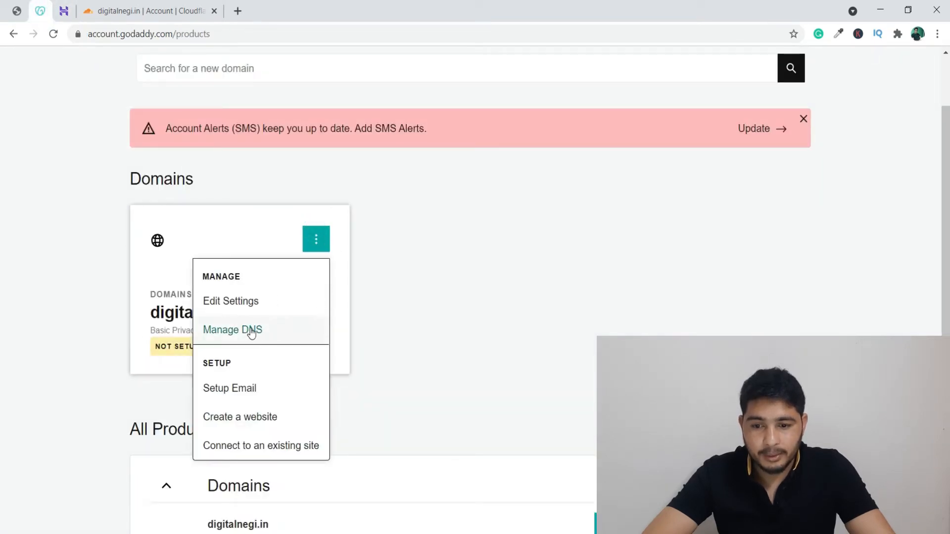
{"action": "left_click", "coordinate": [252, 331]}
{"action": "scroll", "coordinate": [1, 319], "scroll_direction": "down", "scroll_amount": 4}
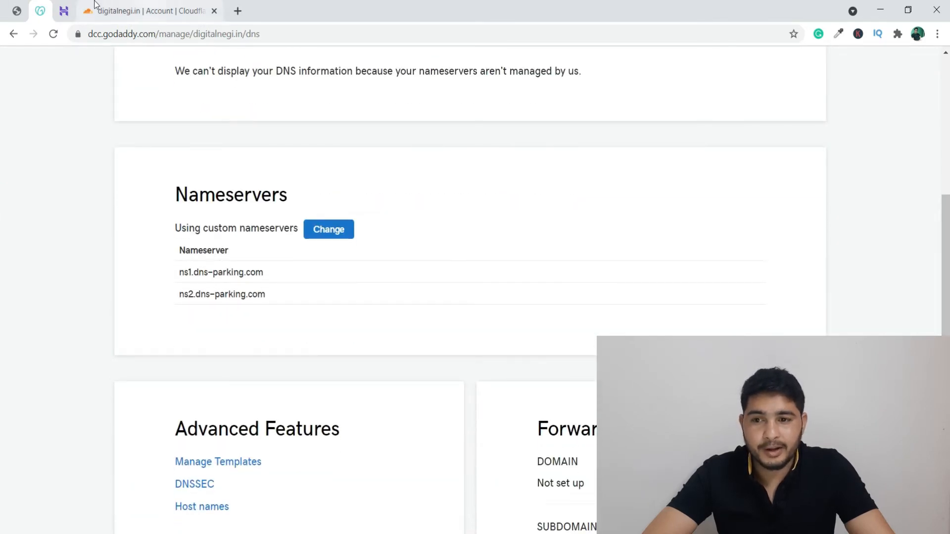
{"action": "left_click", "coordinate": [66, 7]}
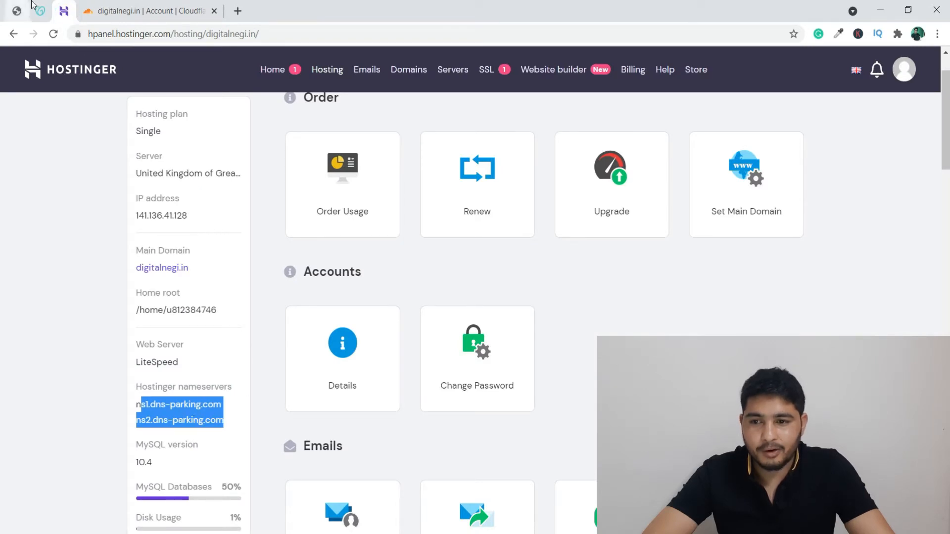
{"action": "left_click", "coordinate": [40, 11]}
Copy kristina.ns.cloudflare.com from Cloudflare's instructions and set it as the first custom nameserver of digitalnegi.in in GoDaddy.
{"action": "left_click", "coordinate": [145, 14]}
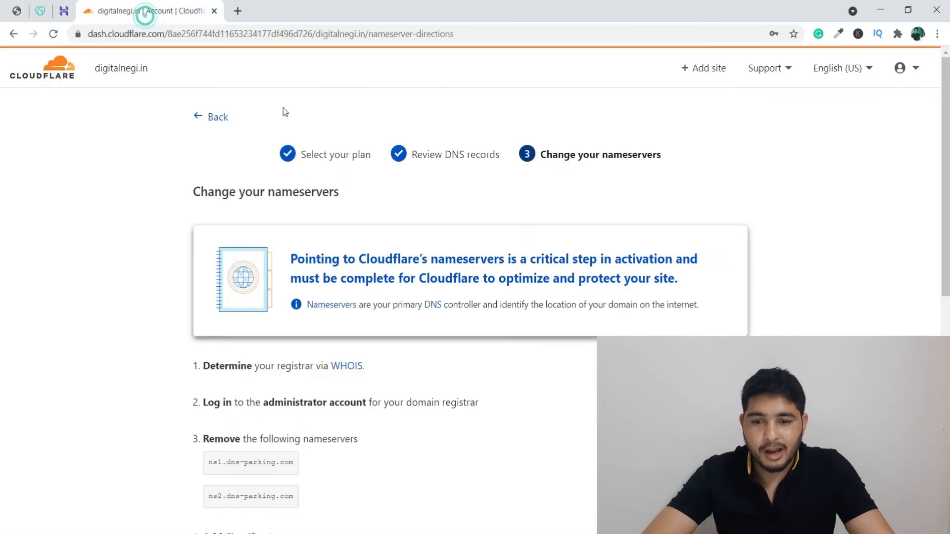
{"action": "scroll", "coordinate": [374, 260], "scroll_direction": "down", "scroll_amount": 3}
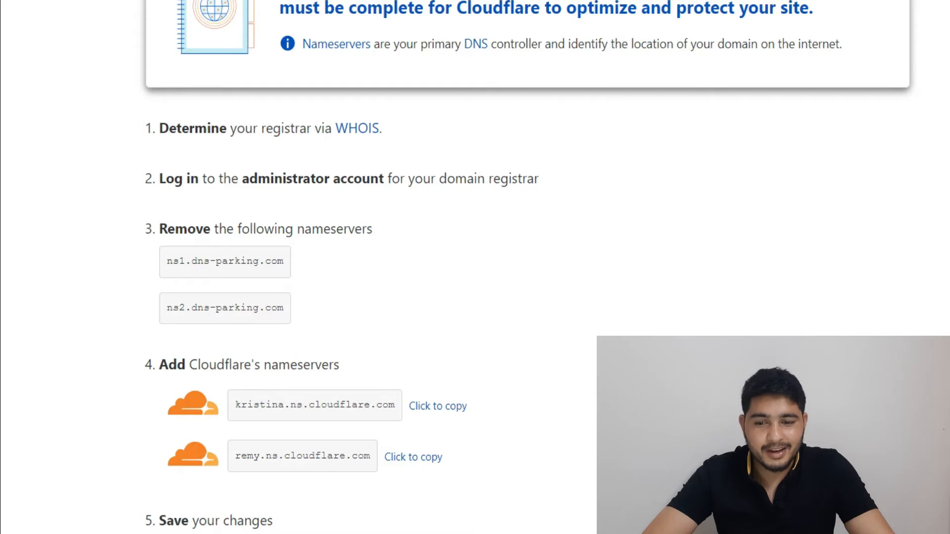
{"action": "scroll", "coordinate": [221, 212], "scroll_direction": "down", "scroll_amount": 2}
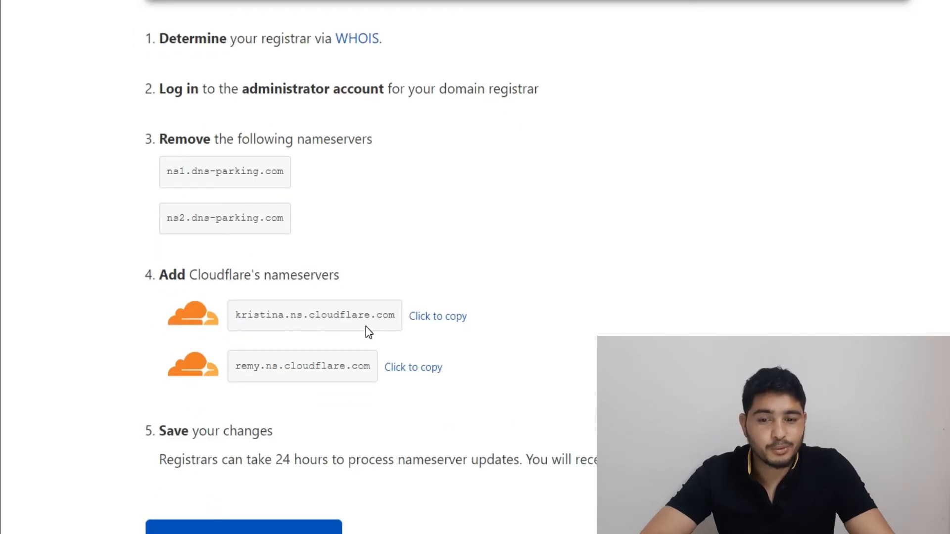
{"action": "left_click", "coordinate": [444, 318]}
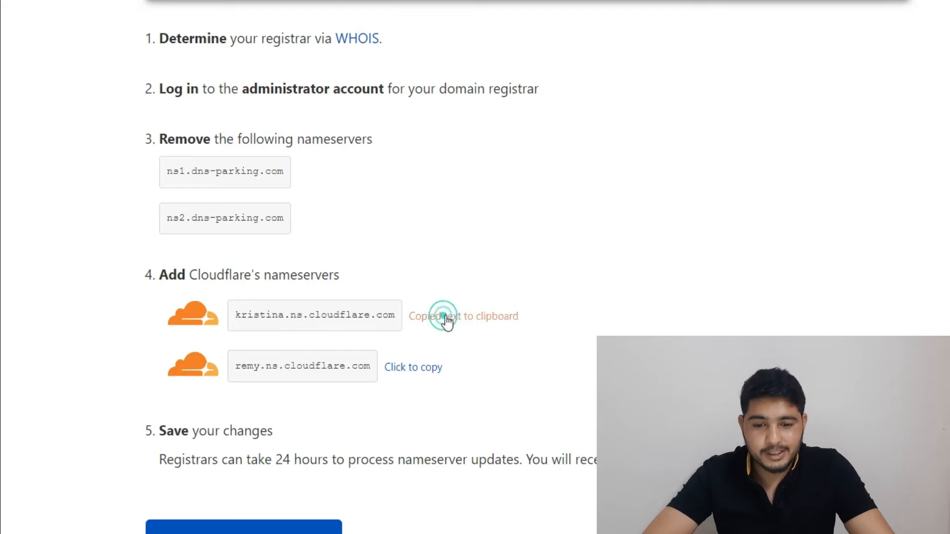
{"action": "left_click", "coordinate": [63, 11]}
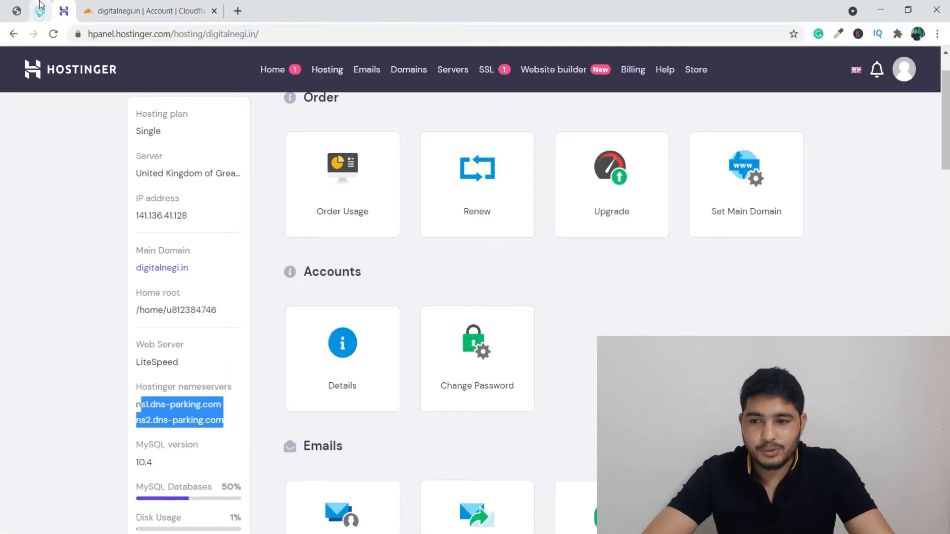
{"action": "left_click", "coordinate": [40, 5]}
{"action": "left_click", "coordinate": [327, 227]}
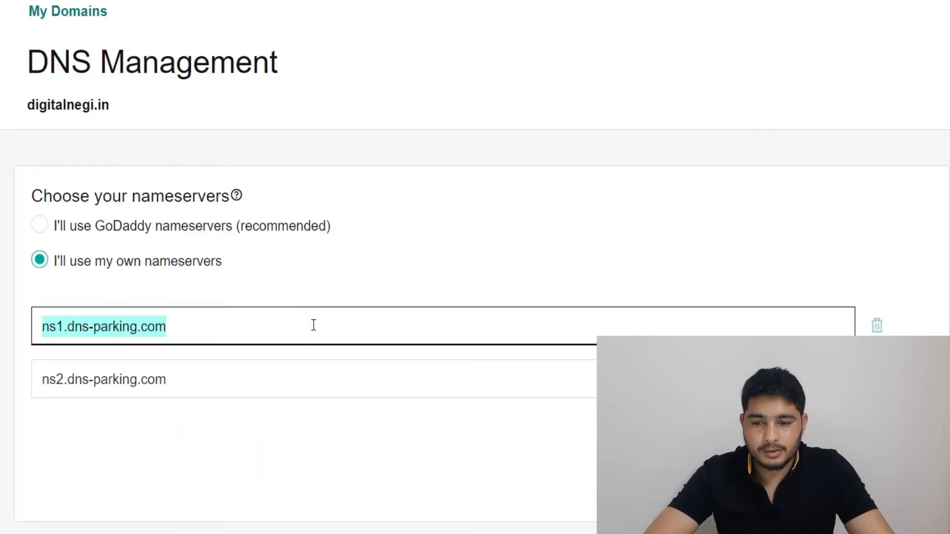
{"action": "key", "text": "ctrl+v"}
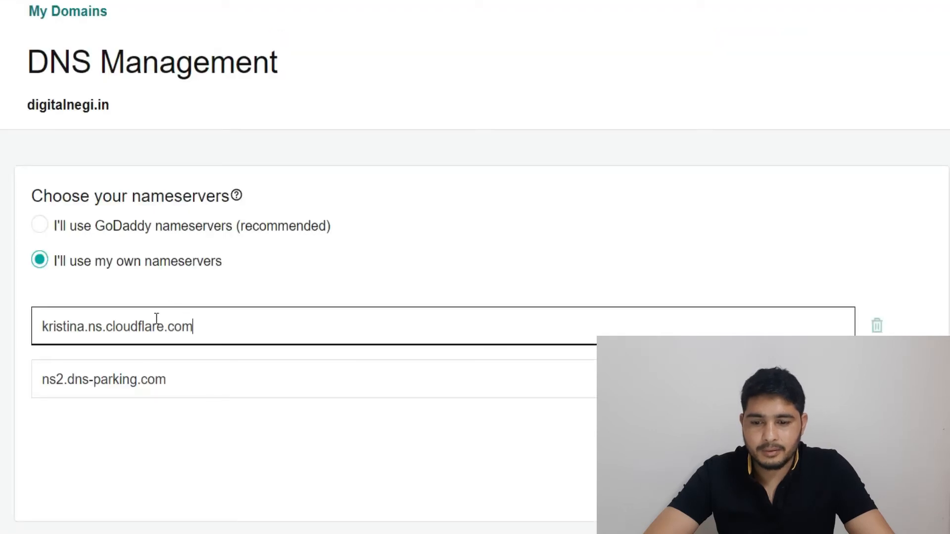
Replace the second nameserver of digitalnegi.in with remy.ns.cloudflare.com.
{"action": "left_click", "coordinate": [191, 382]}
{"action": "key", "text": "ctrl+a"}
{"action": "key", "text": "ctrl+v"}
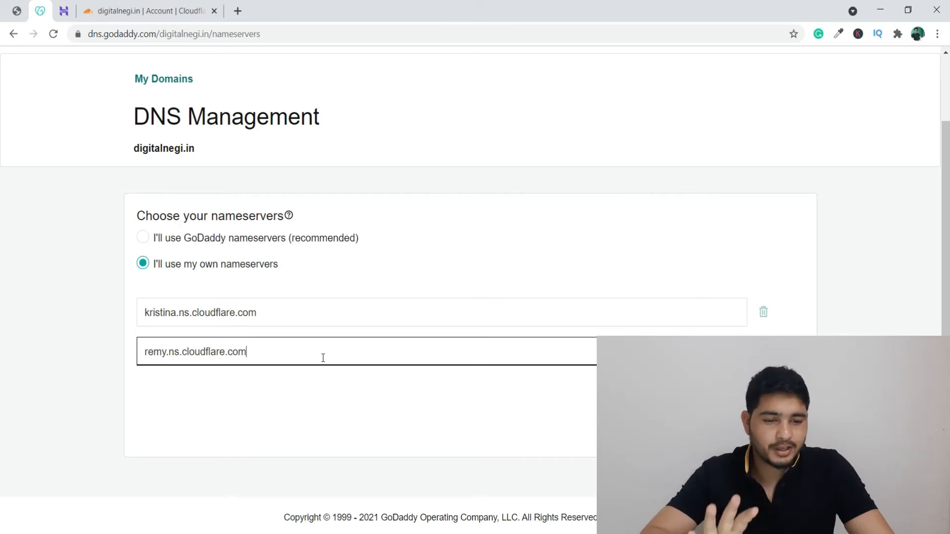
Save the custom nameservers of digitalnegi.in in GoDaddy with the update consent given, and have Cloudflare check the nameservers.
{"action": "left_click", "coordinate": [775, 430]}
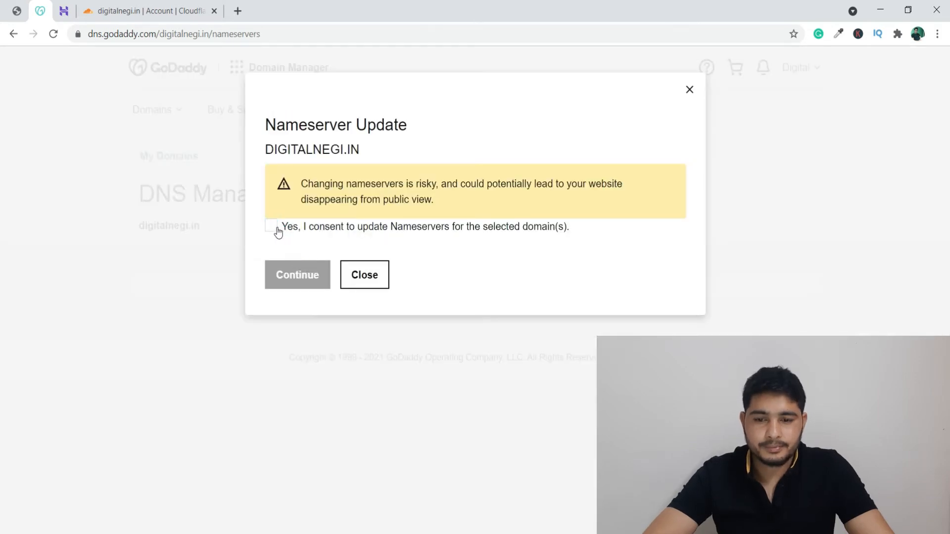
{"action": "left_click", "coordinate": [271, 227]}
{"action": "left_click", "coordinate": [296, 277]}
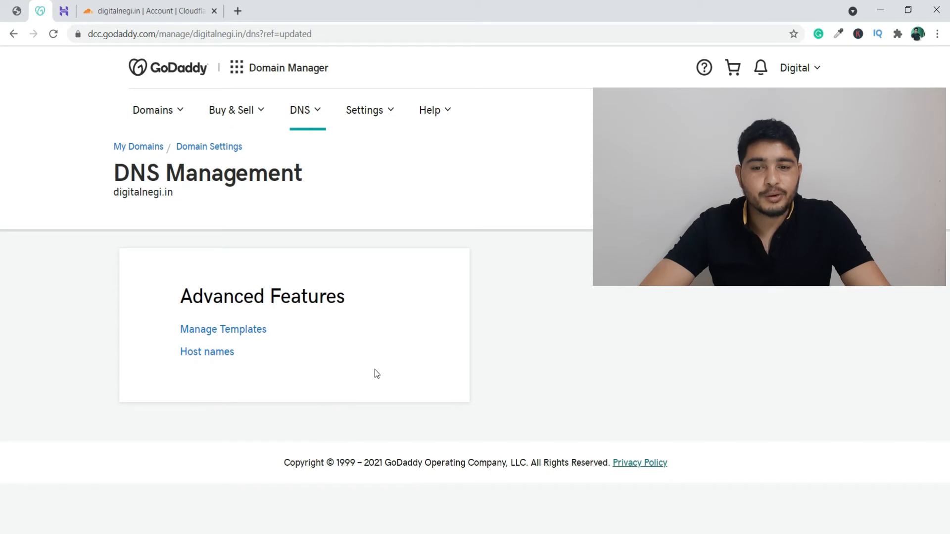
{"action": "left_click", "coordinate": [144, 14]}
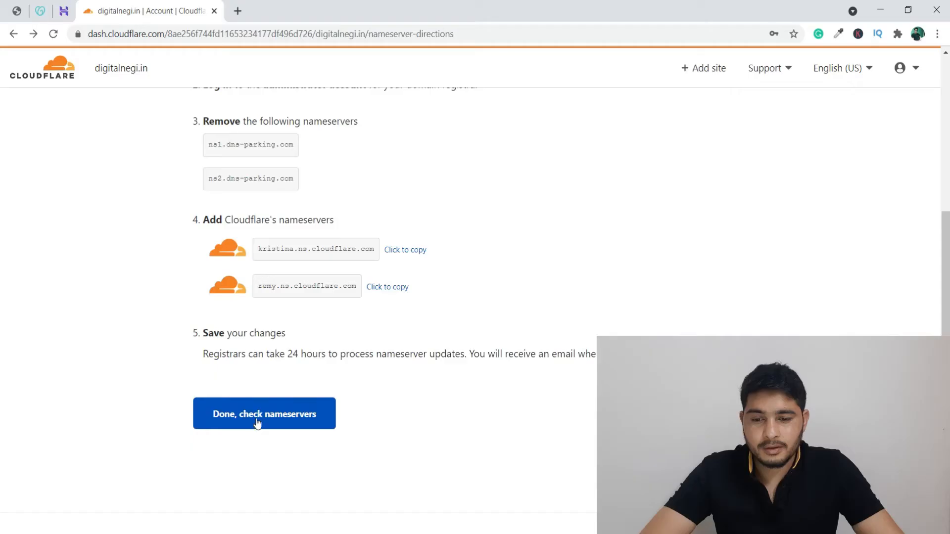
{"action": "left_click", "coordinate": [257, 418]}
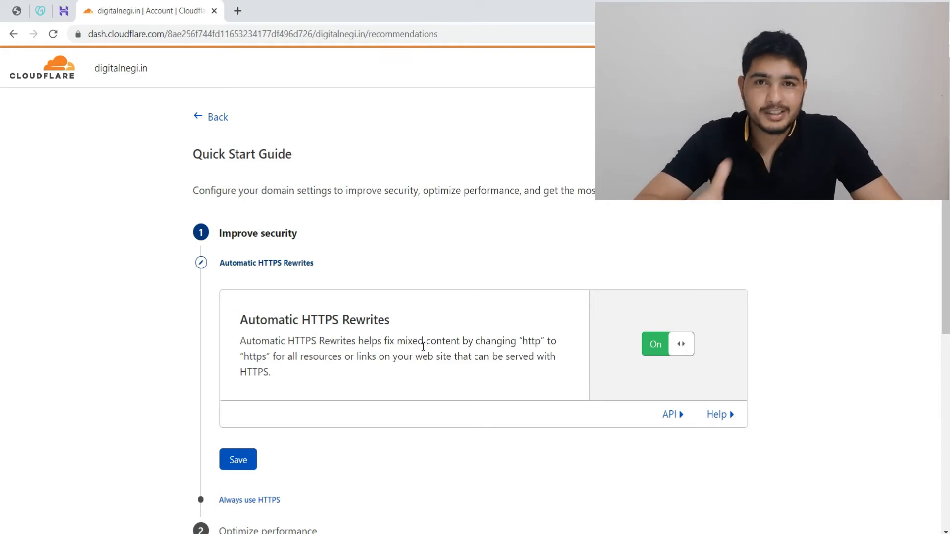
Save Automatic HTTPS Rewrites as on, and turn on and save Always Use HTTPS in Cloudflare's Quick Start Guide.
{"action": "scroll", "coordinate": [423, 347], "scroll_direction": "down", "scroll_amount": 1}
{"action": "left_click", "coordinate": [241, 396]}
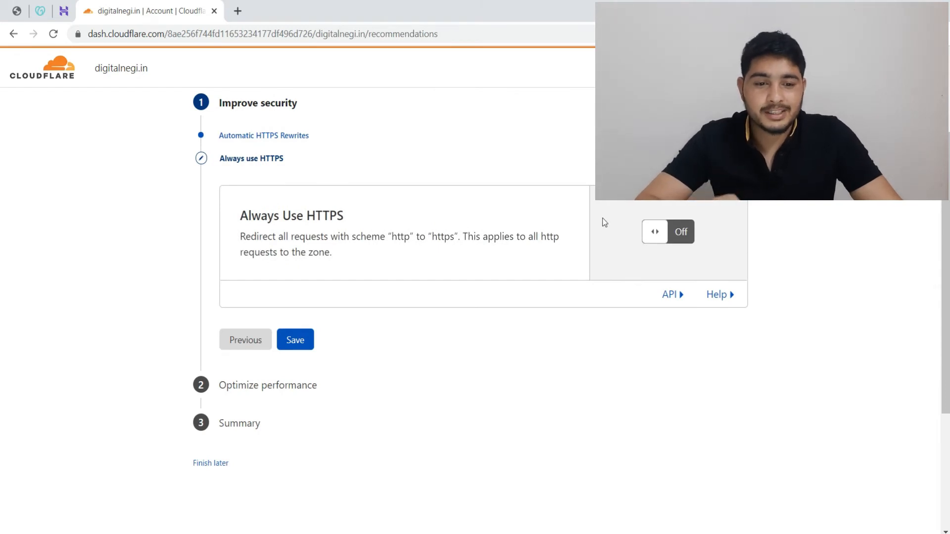
{"action": "left_click", "coordinate": [691, 245]}
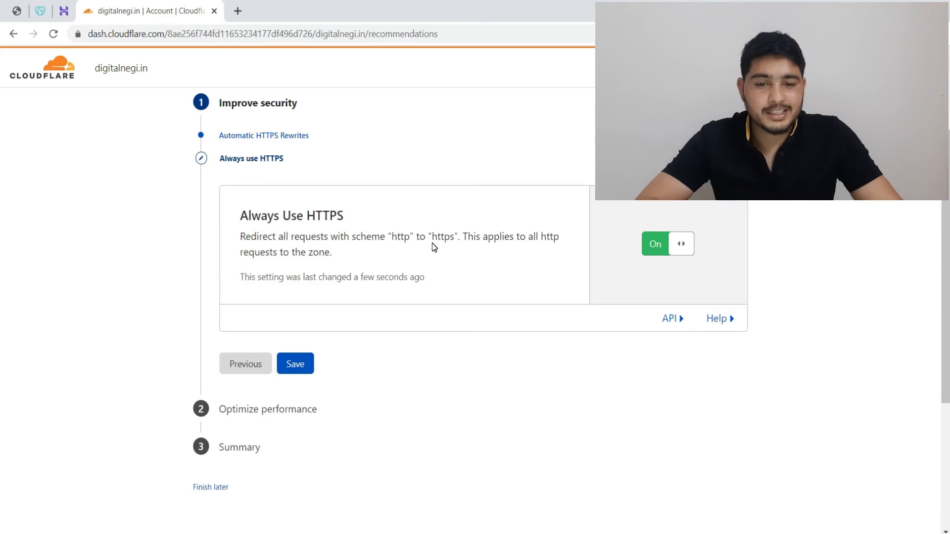
{"action": "scroll", "coordinate": [366, 205], "scroll_direction": "up", "scroll_amount": 1}
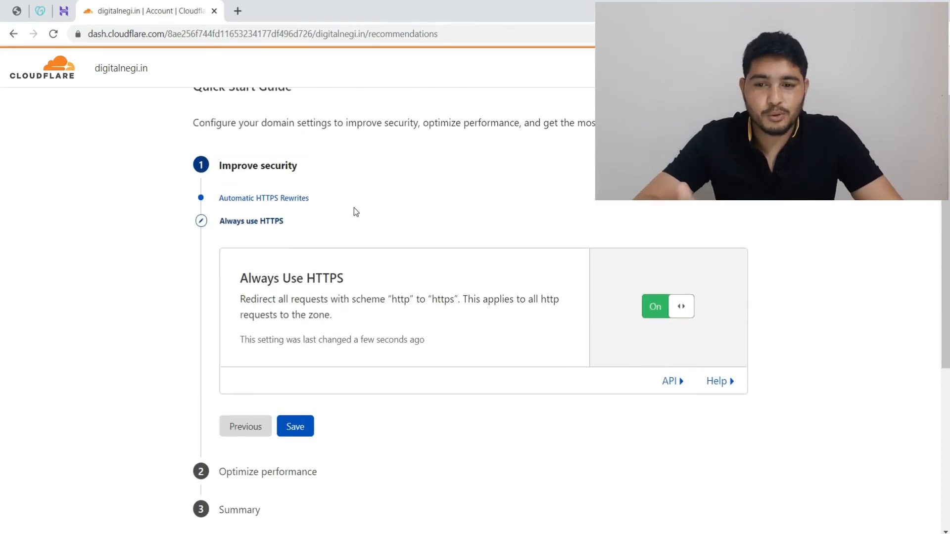
{"action": "left_click", "coordinate": [291, 430]}
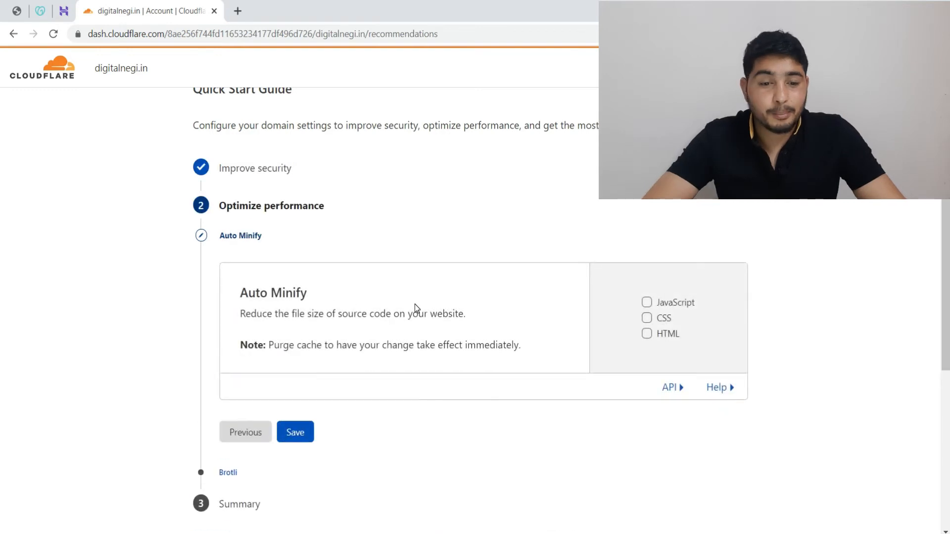
Complete the Quick Start Guide with Auto Minify enabled for JavaScript, CSS and HTML and Brotli kept on.
{"action": "left_click", "coordinate": [650, 302]}
{"action": "left_click", "coordinate": [647, 319]}
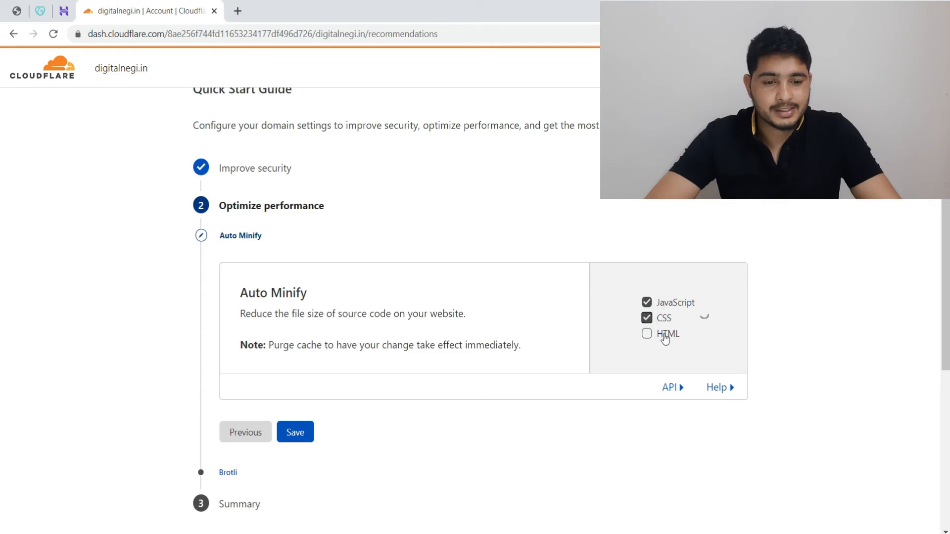
{"action": "left_click", "coordinate": [647, 346]}
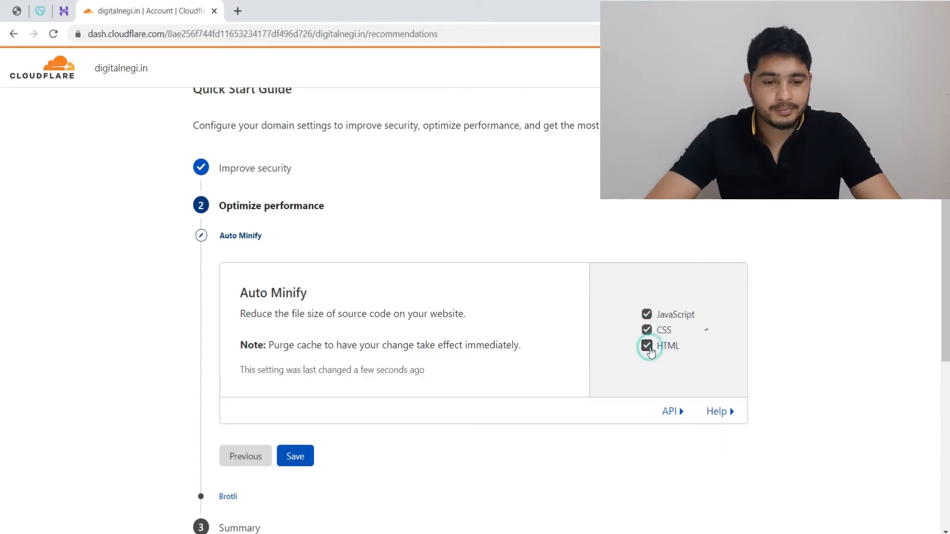
{"action": "left_click", "coordinate": [298, 459]}
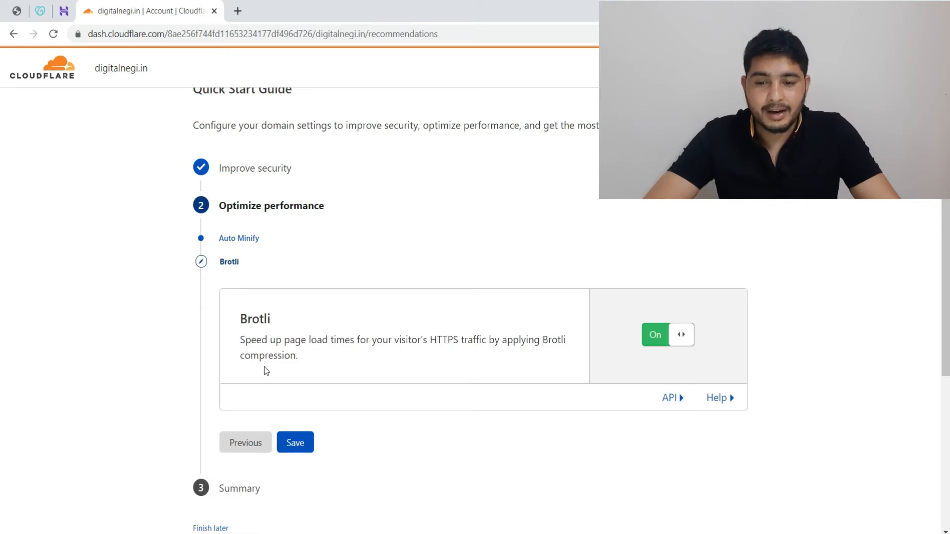
{"action": "left_click", "coordinate": [305, 441]}
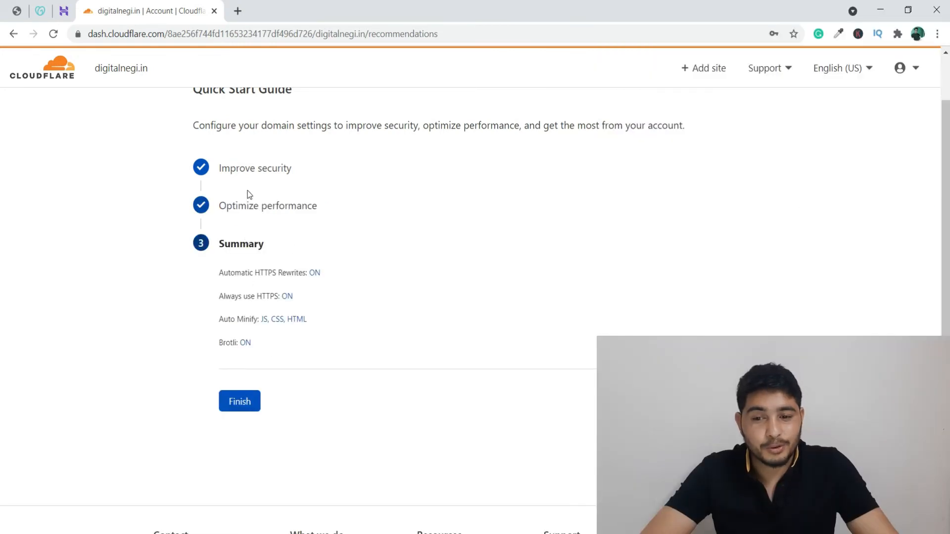
{"action": "left_click", "coordinate": [240, 402]}
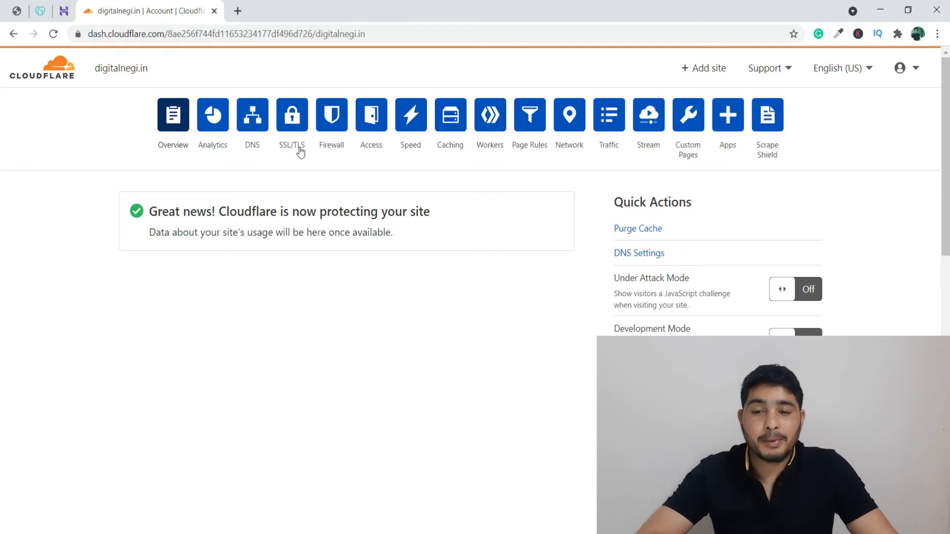
Review the DNS records of digitalnegi.in and their proxy status in Cloudflare.
{"action": "left_click", "coordinate": [261, 132]}
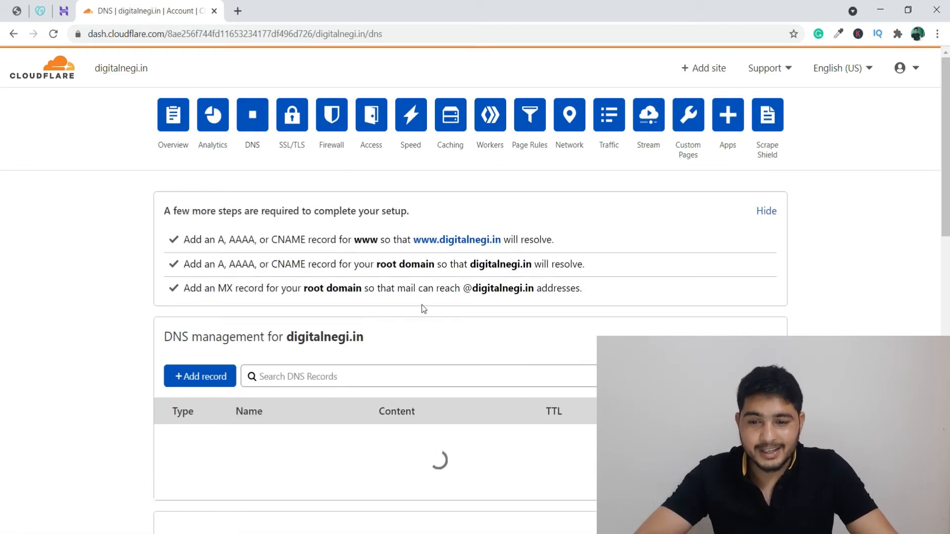
{"action": "scroll", "coordinate": [426, 309], "scroll_direction": "down", "scroll_amount": 10}
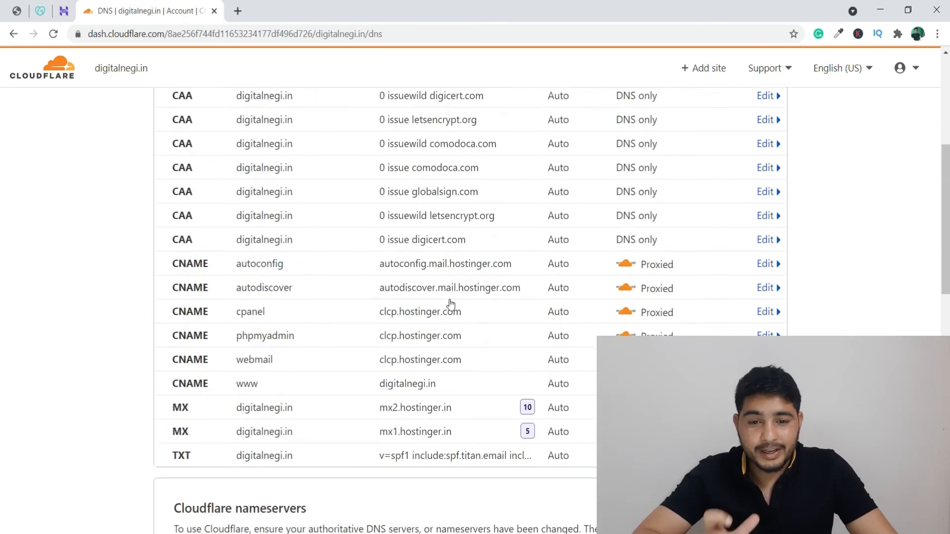
{"action": "scroll", "coordinate": [583, 293], "scroll_direction": "up", "scroll_amount": 3}
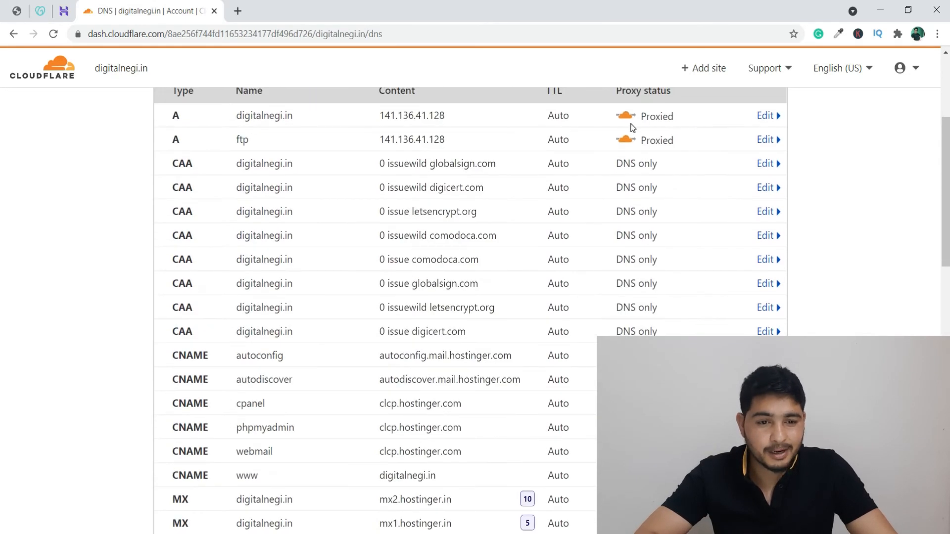
{"action": "scroll", "coordinate": [2, 213], "scroll_direction": "up", "scroll_amount": 2}
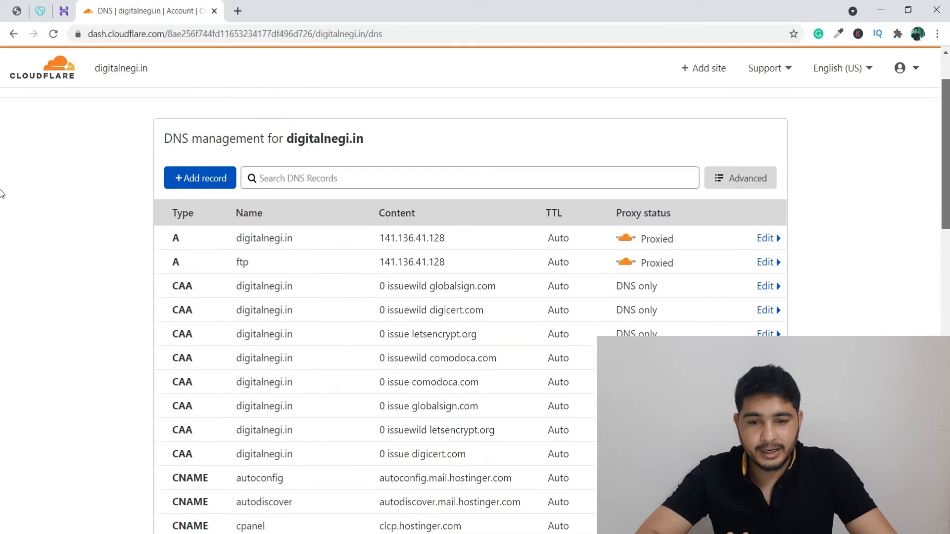
{"action": "scroll", "coordinate": [1, 207], "scroll_direction": "up", "scroll_amount": 2}
Review the SSL/TLS encryption mode, the edge certificate status and the Always Use HTTPS setting of digitalnegi.in.
{"action": "left_click", "coordinate": [292, 115]}
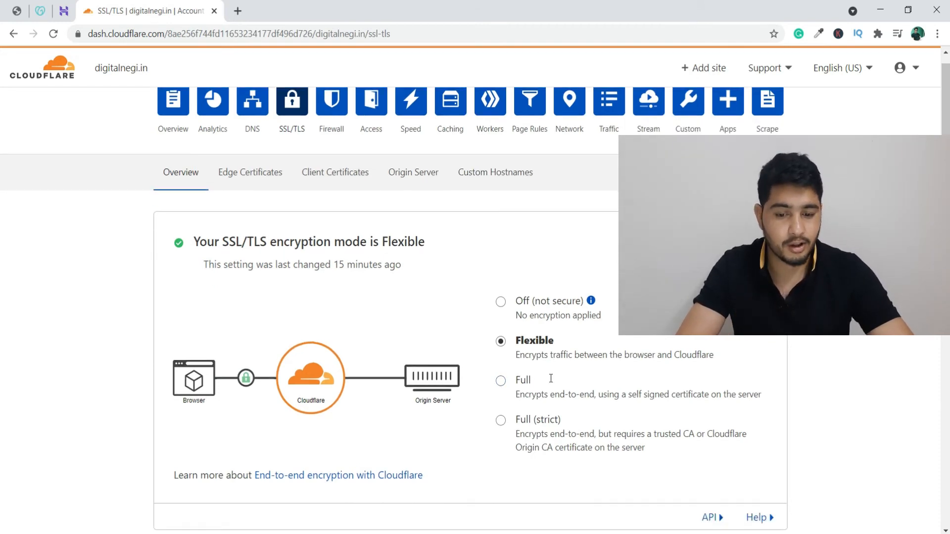
{"action": "scroll", "coordinate": [519, 395], "scroll_direction": "down", "scroll_amount": 5}
{"action": "scroll", "coordinate": [670, 365], "scroll_direction": "up", "scroll_amount": 5}
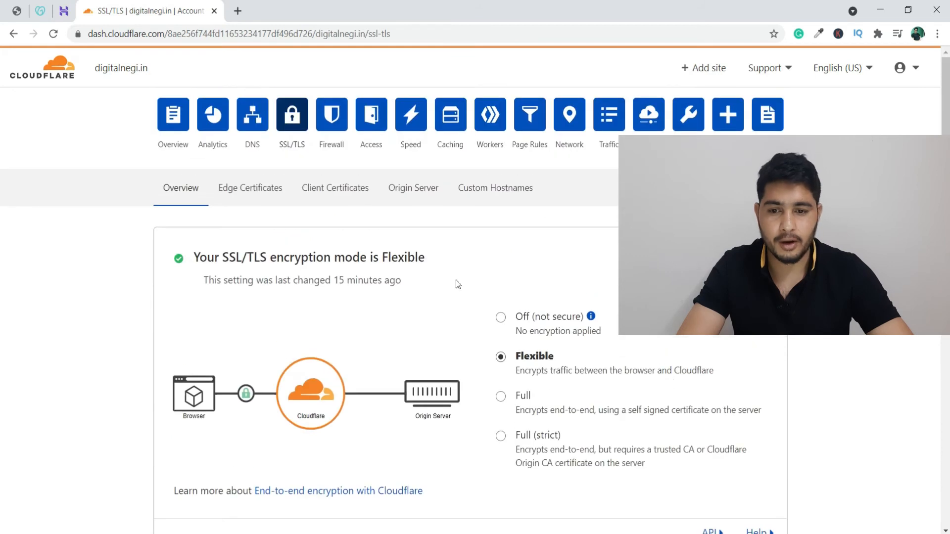
{"action": "left_click", "coordinate": [262, 193]}
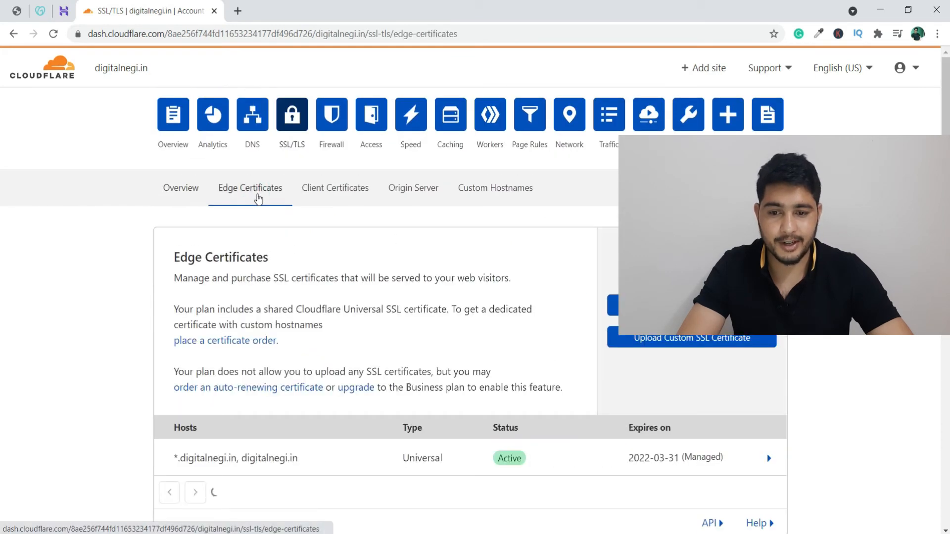
{"action": "scroll", "coordinate": [261, 202], "scroll_direction": "down", "scroll_amount": 1}
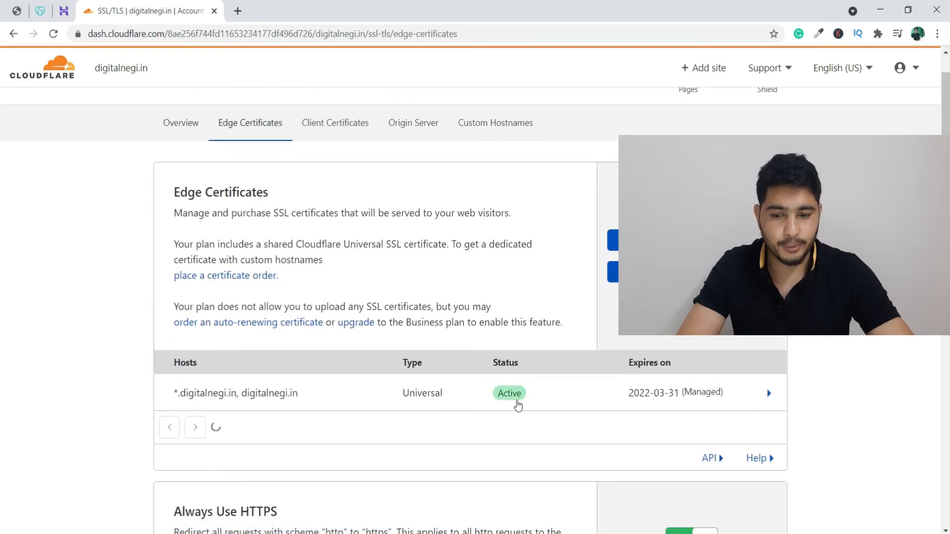
{"action": "scroll", "coordinate": [516, 404], "scroll_direction": "down", "scroll_amount": 1}
{"action": "scroll", "coordinate": [516, 403], "scroll_direction": "down", "scroll_amount": 2}
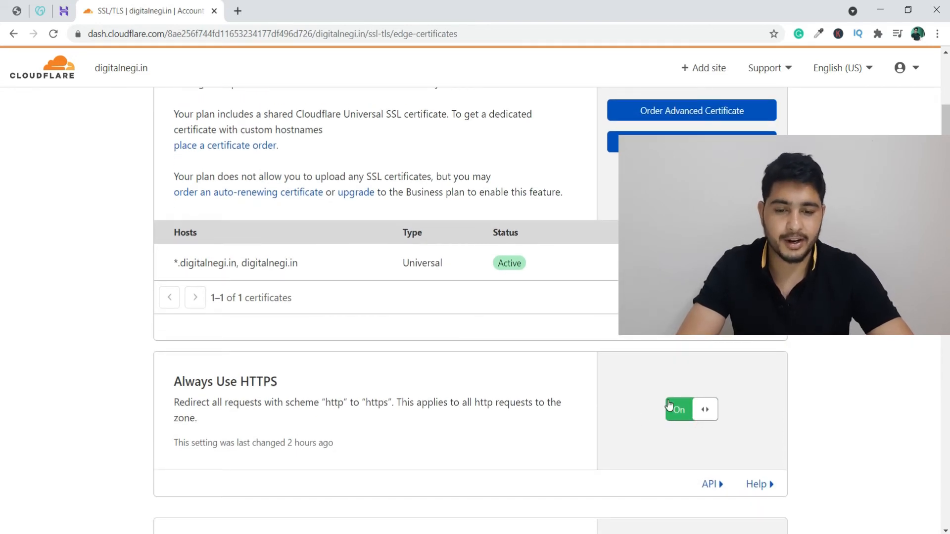
{"action": "scroll", "coordinate": [628, 376], "scroll_direction": "up", "scroll_amount": 4}
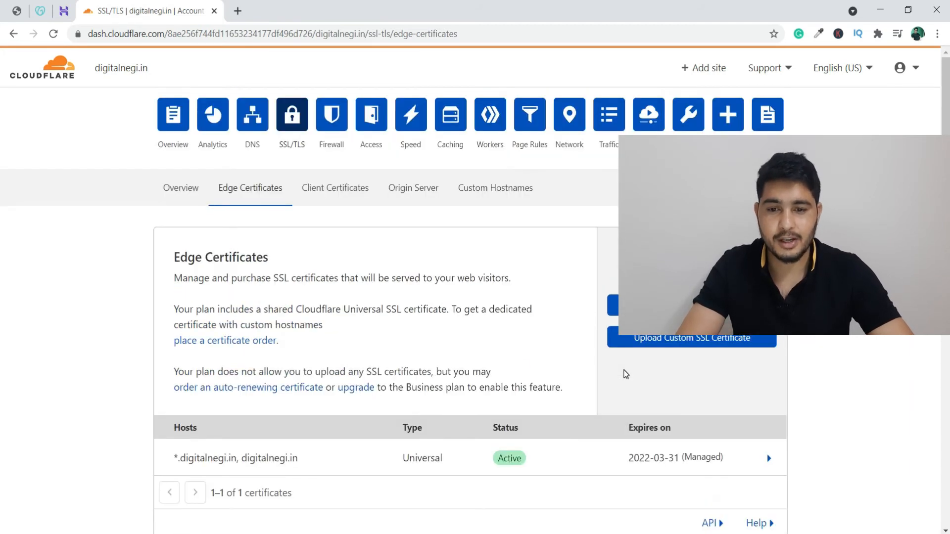
Explore filtering the firewall events of digitalnegi.in by Country and by IP without applying a filter.
{"action": "left_click", "coordinate": [331, 119]}
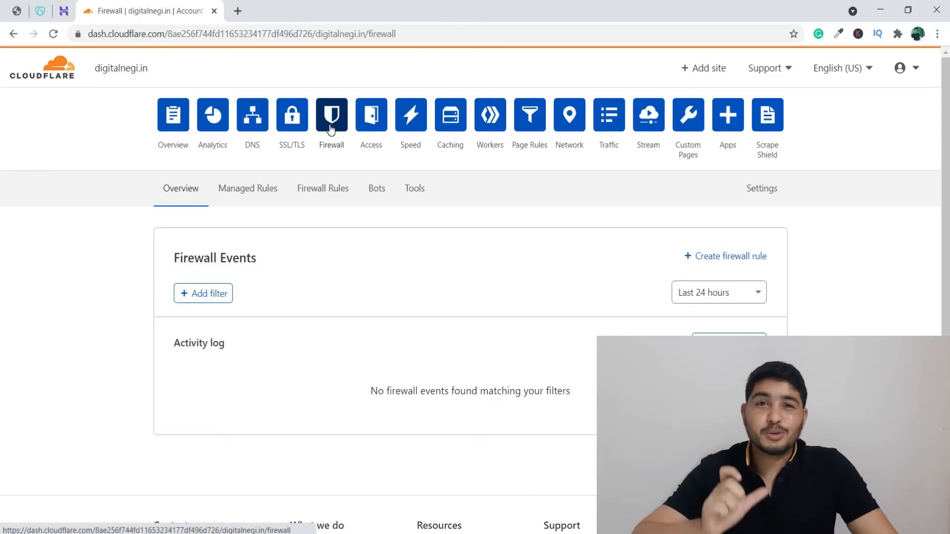
{"action": "left_click", "coordinate": [210, 303]}
{"action": "left_click", "coordinate": [223, 354]}
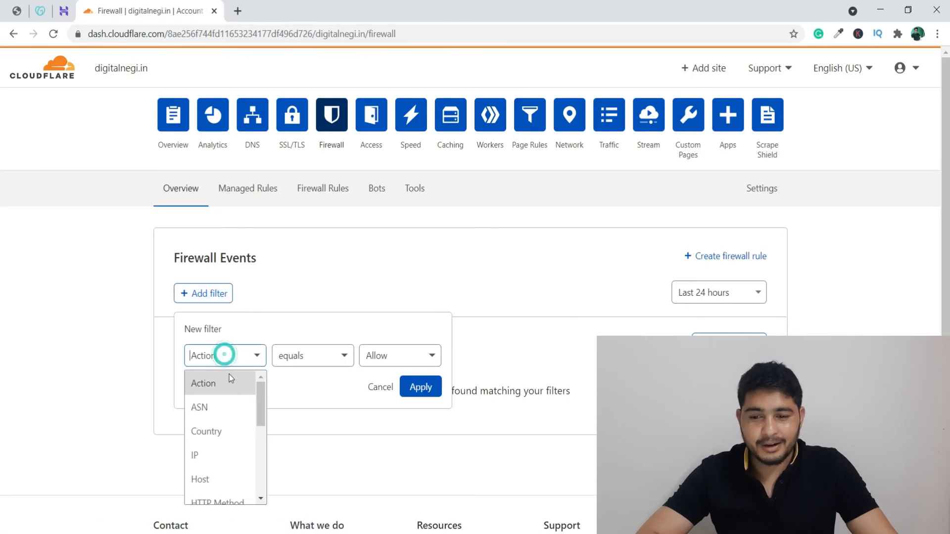
{"action": "left_click", "coordinate": [232, 433]}
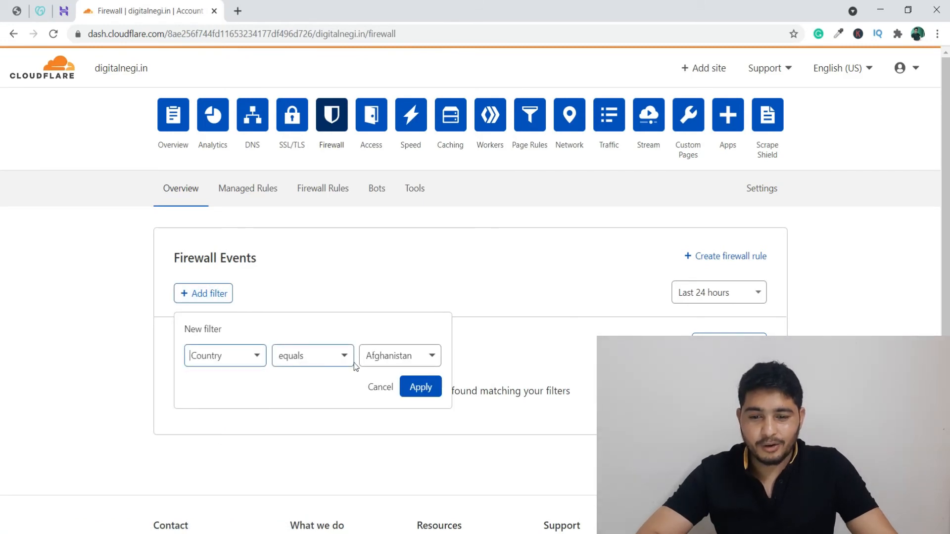
{"action": "left_click", "coordinate": [396, 355]}
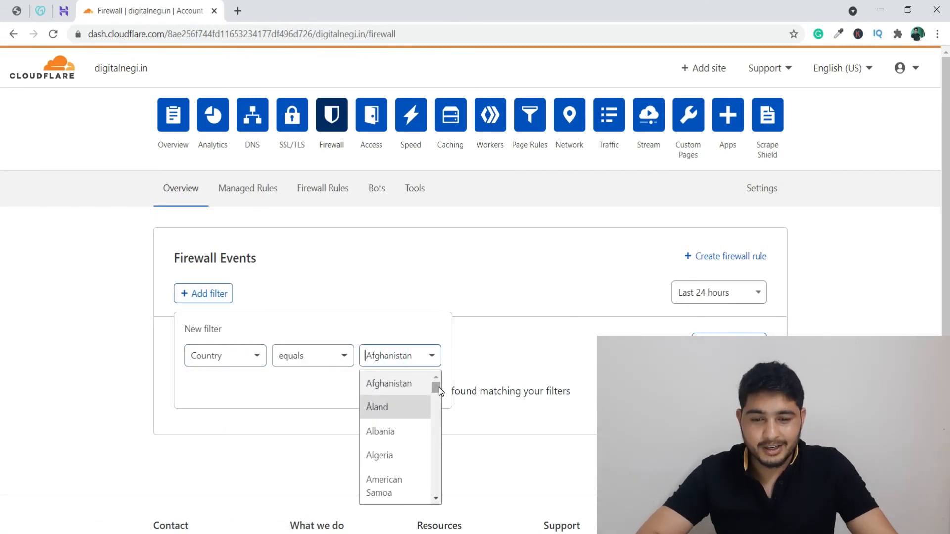
{"action": "mouse_move", "coordinate": [439, 387]}
{"action": "left_mouse_down"}
{"action": "mouse_move", "coordinate": [438, 426]}
{"action": "mouse_move", "coordinate": [438, 380]}
{"action": "left_mouse_up"}
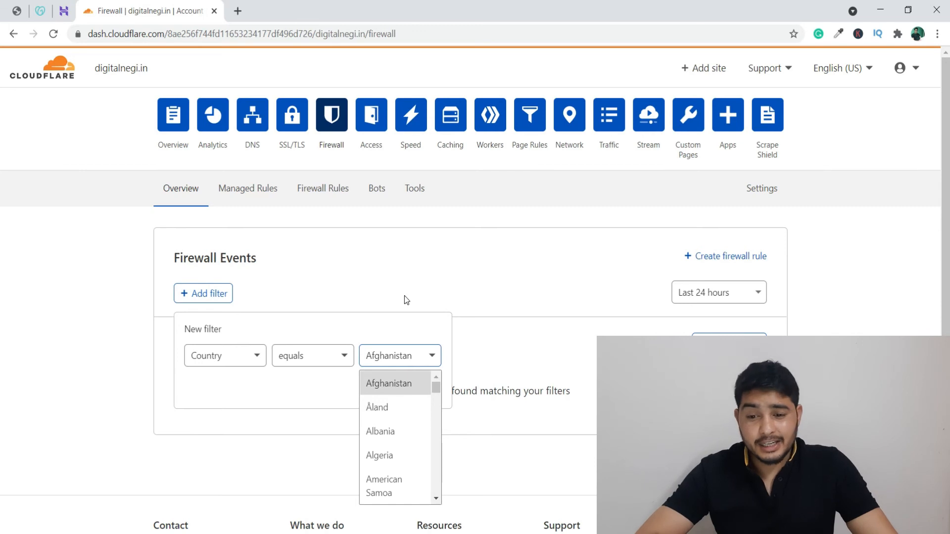
{"action": "left_click", "coordinate": [224, 371]}
{"action": "left_click", "coordinate": [232, 357]}
{"action": "left_click", "coordinate": [224, 453]}
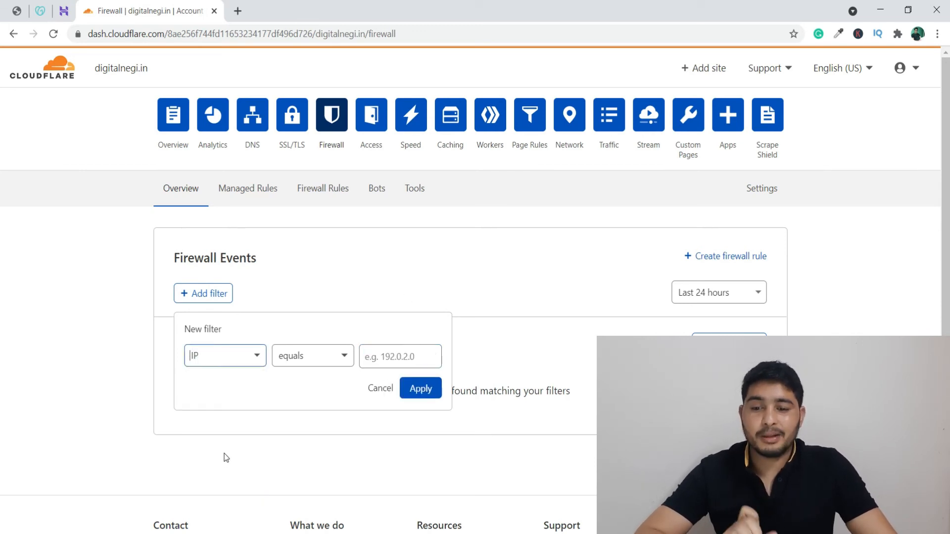
{"action": "left_click", "coordinate": [388, 364]}
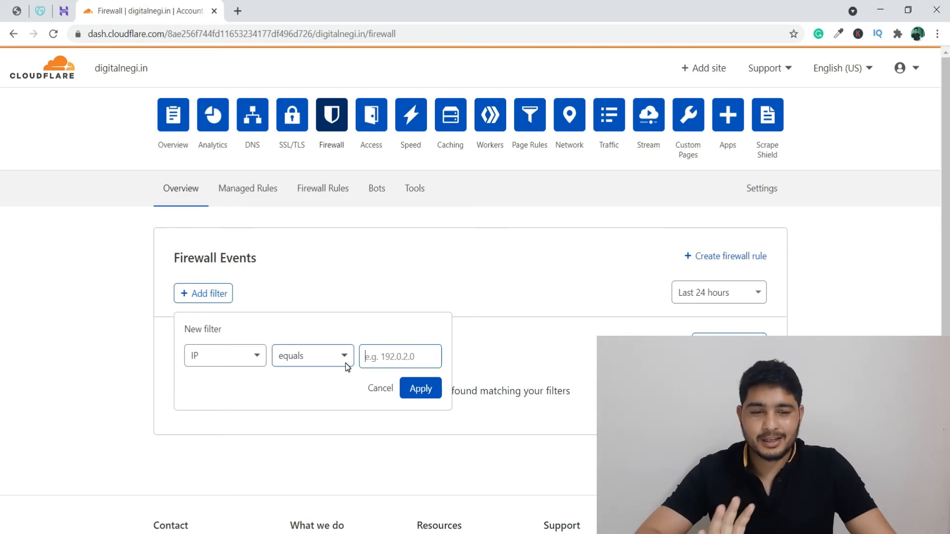
Revisit the Cloudflare overview and SSL/TLS page, and reload digitalnegi.in to check its connection security and full web address.
{"action": "left_click", "coordinate": [187, 141]}
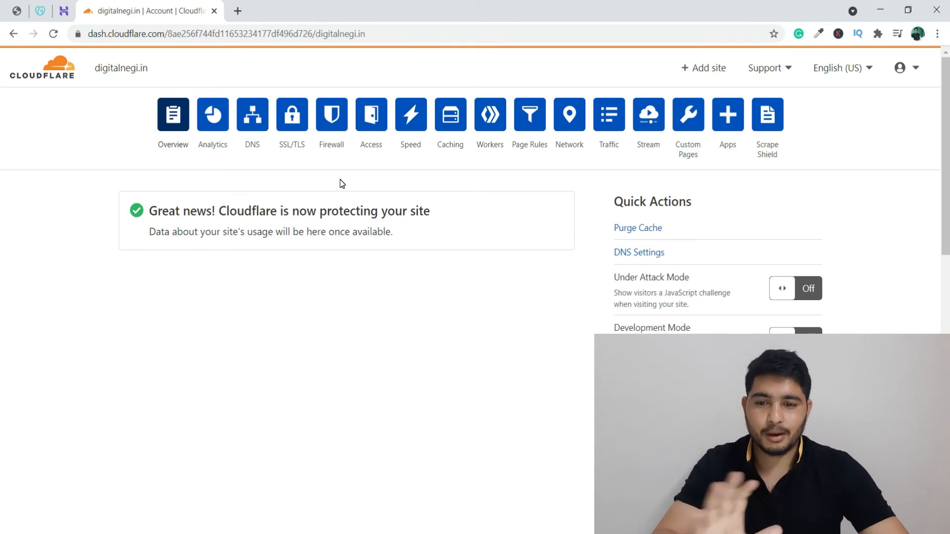
{"action": "left_click", "coordinate": [292, 132]}
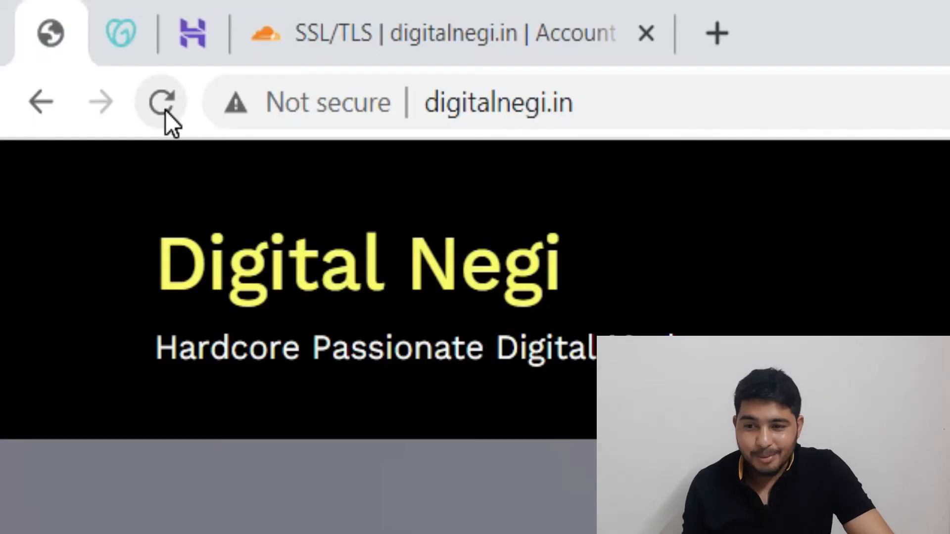
{"action": "left_click", "coordinate": [166, 111]}
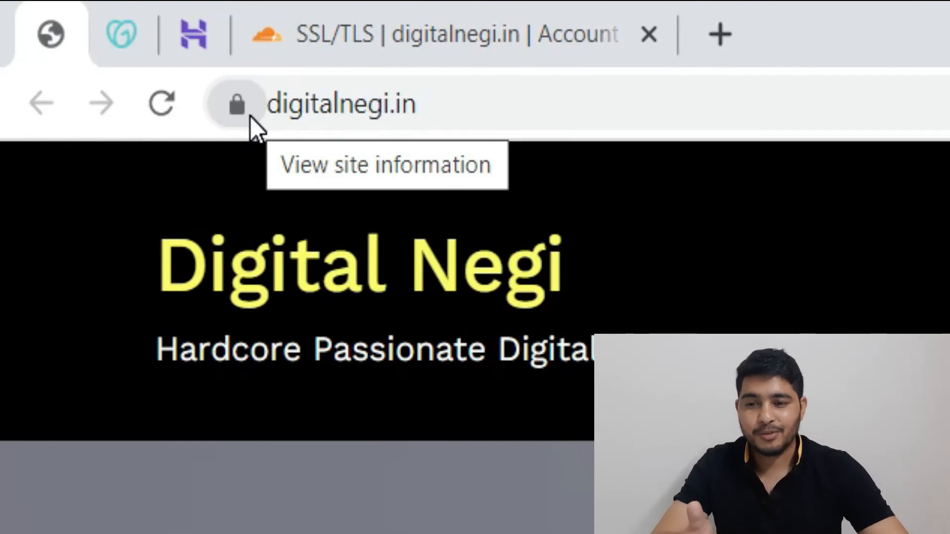
{"action": "left_click", "coordinate": [251, 117]}
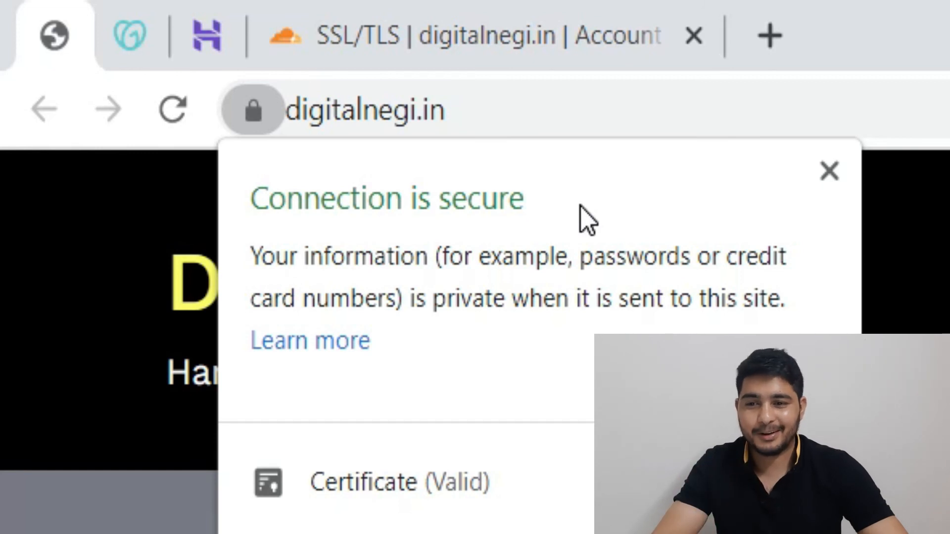
{"action": "left_click", "coordinate": [289, 108]}
{"action": "left_click", "coordinate": [289, 109]}
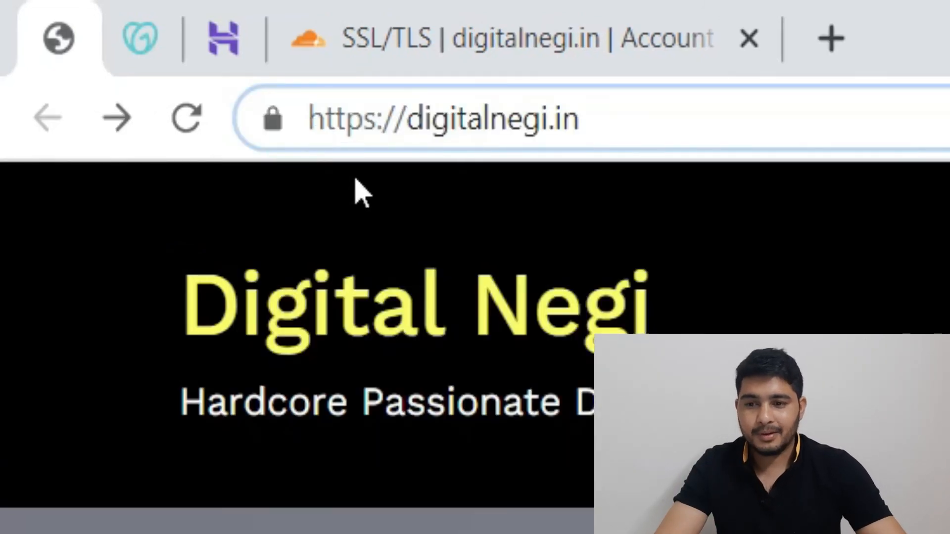